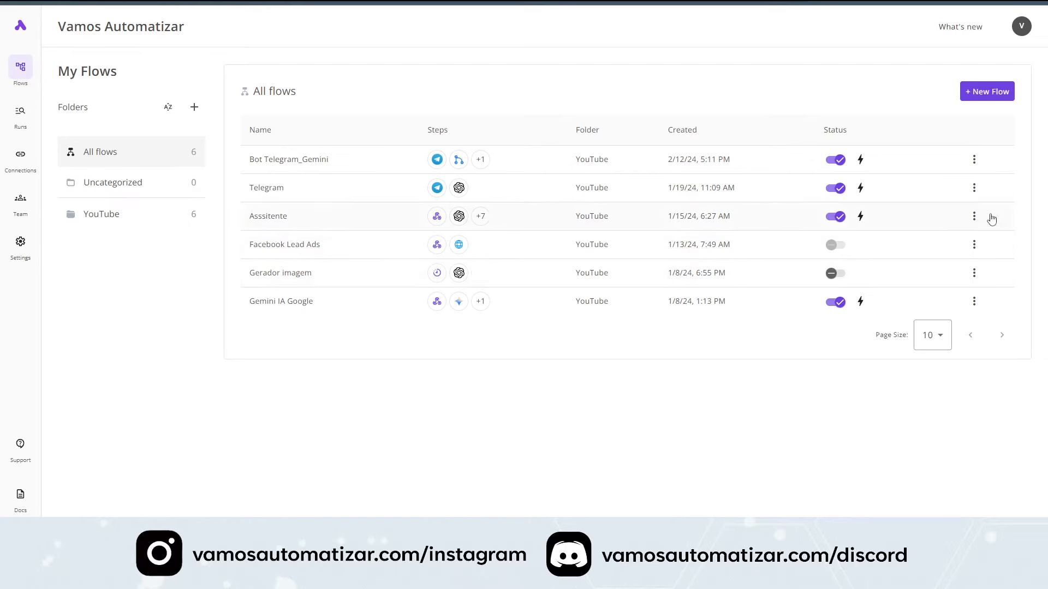
Step: Create a new flow from scratch and set Telegram Bot as its trigger app
left_click(998, 97)
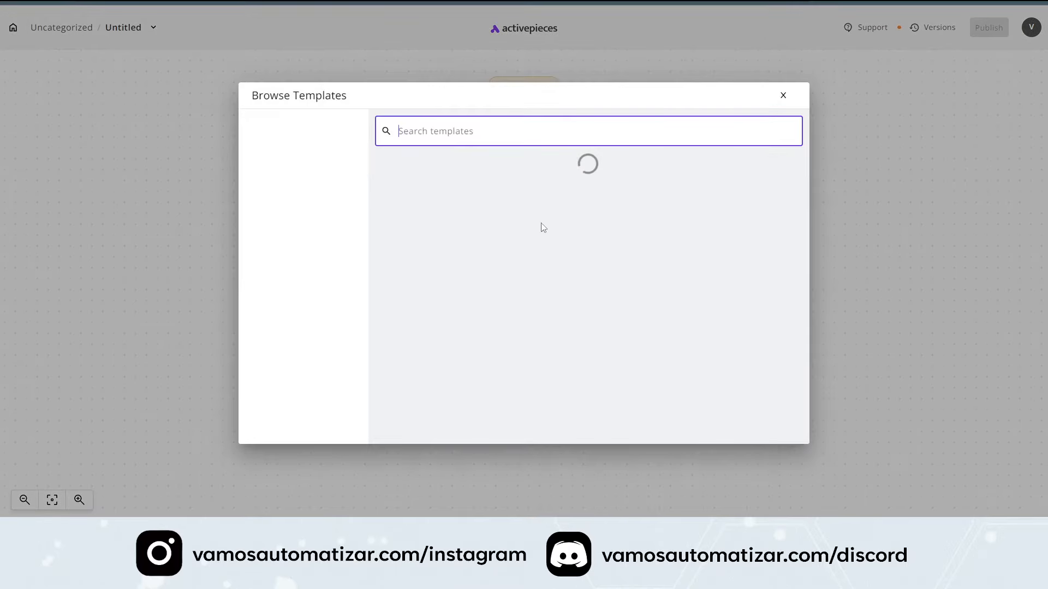
left_click(475, 247)
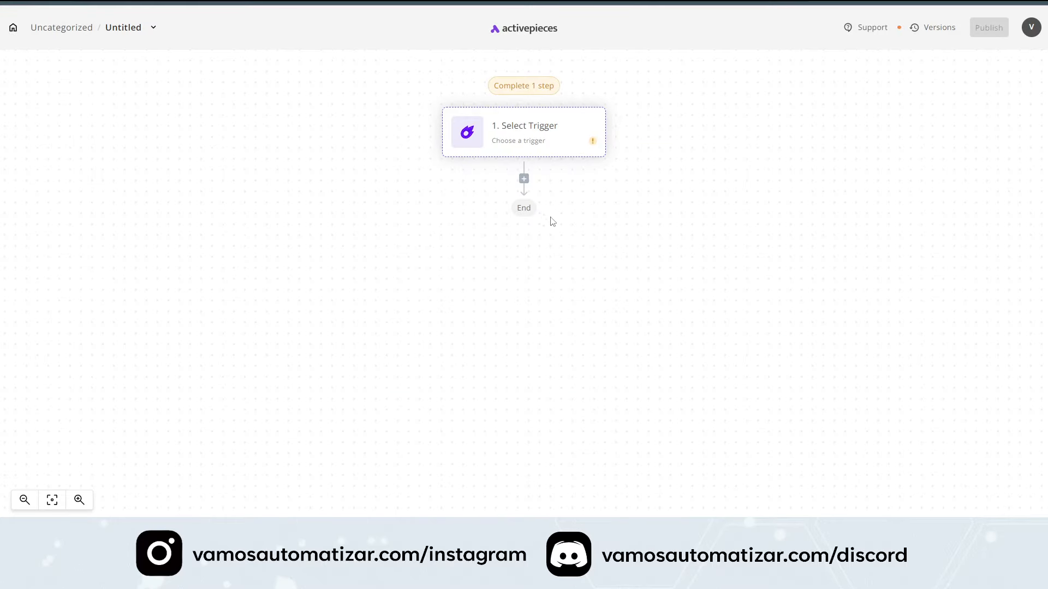
left_click(546, 143)
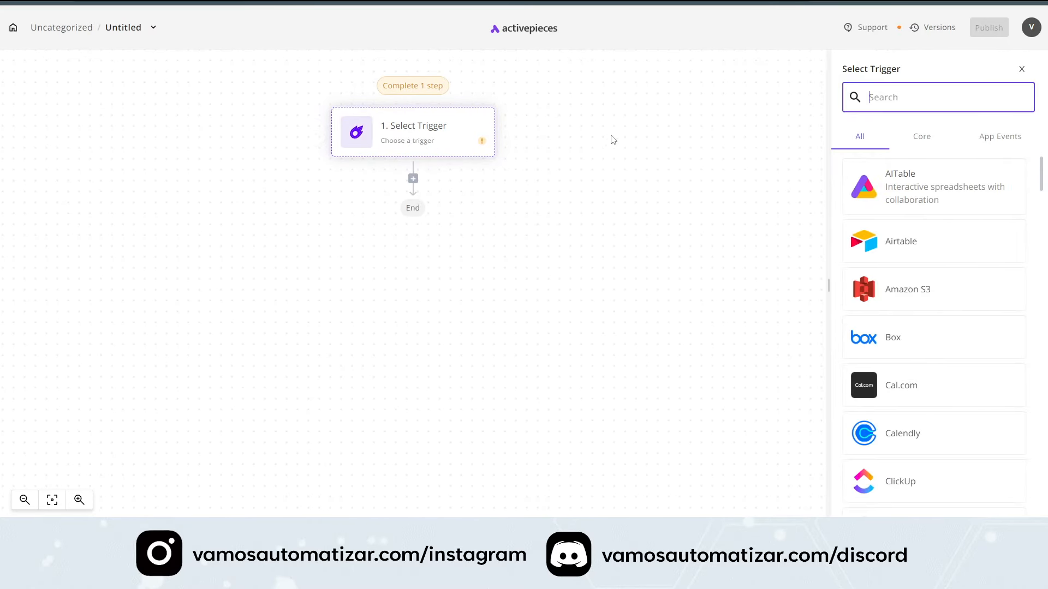
type("telegr")
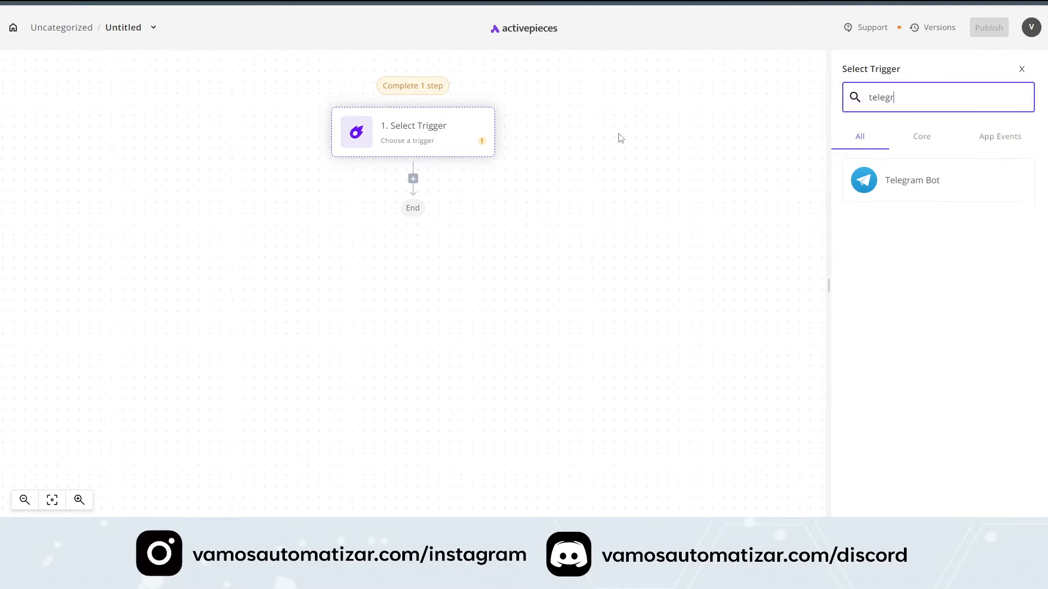
left_click(906, 190)
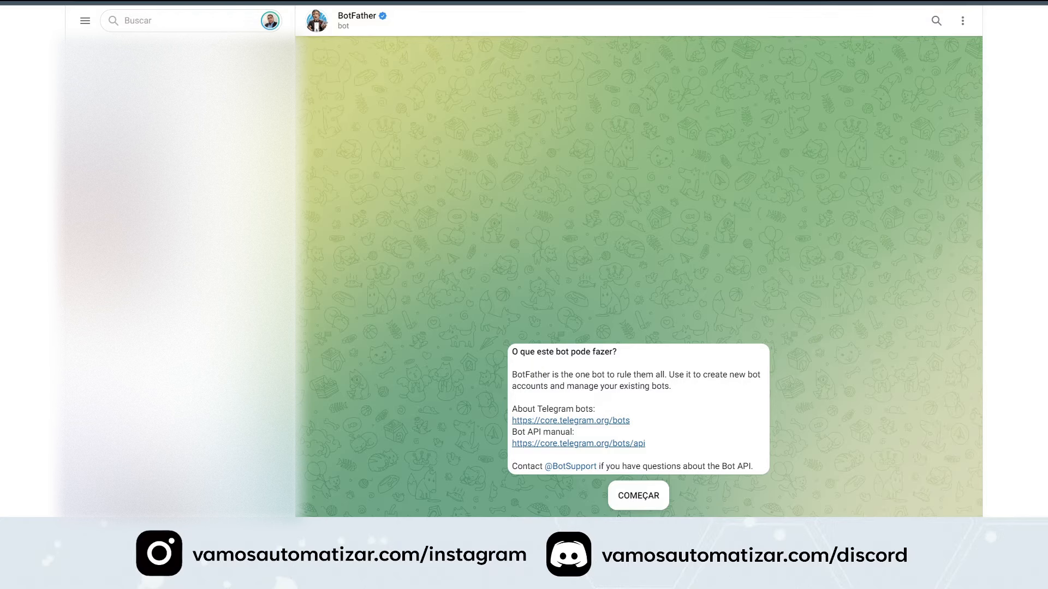
Step: Switch to Telegram, start the BotFather chat and request a new bot named va_yt
left_click(655, 505)
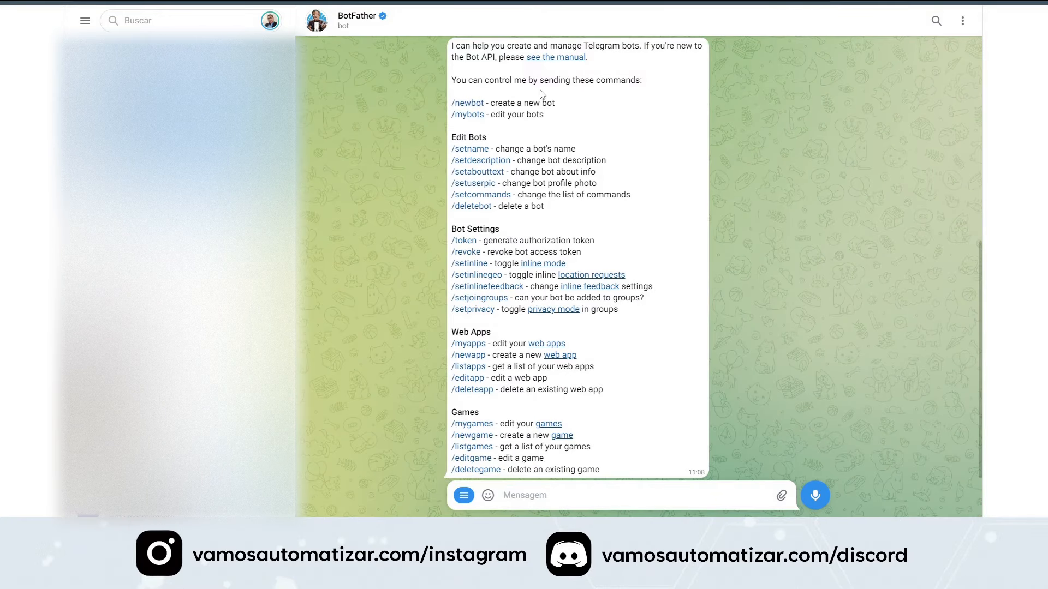
left_click(467, 104)
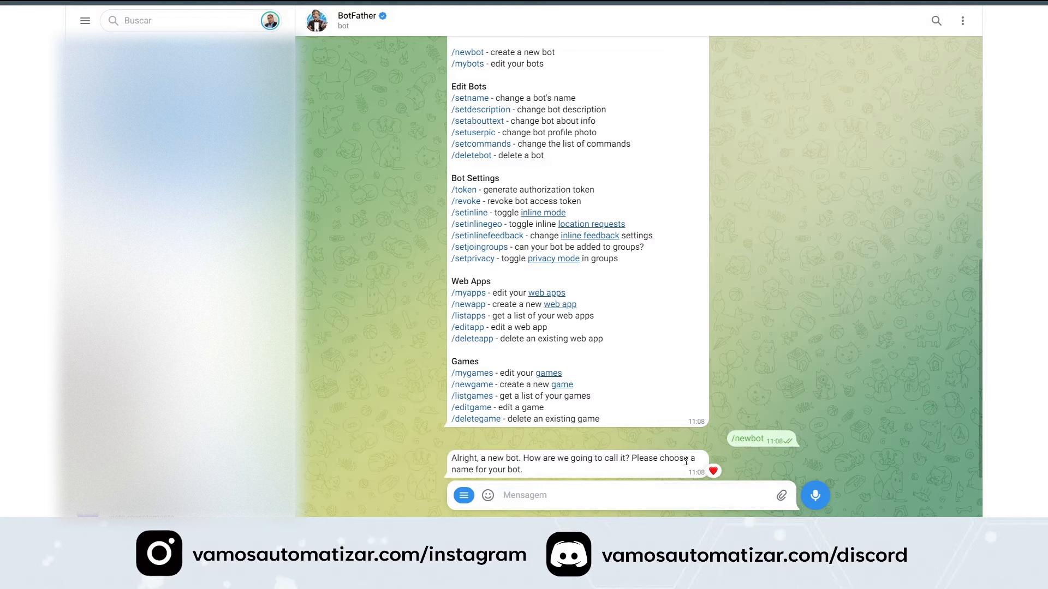
type("va")
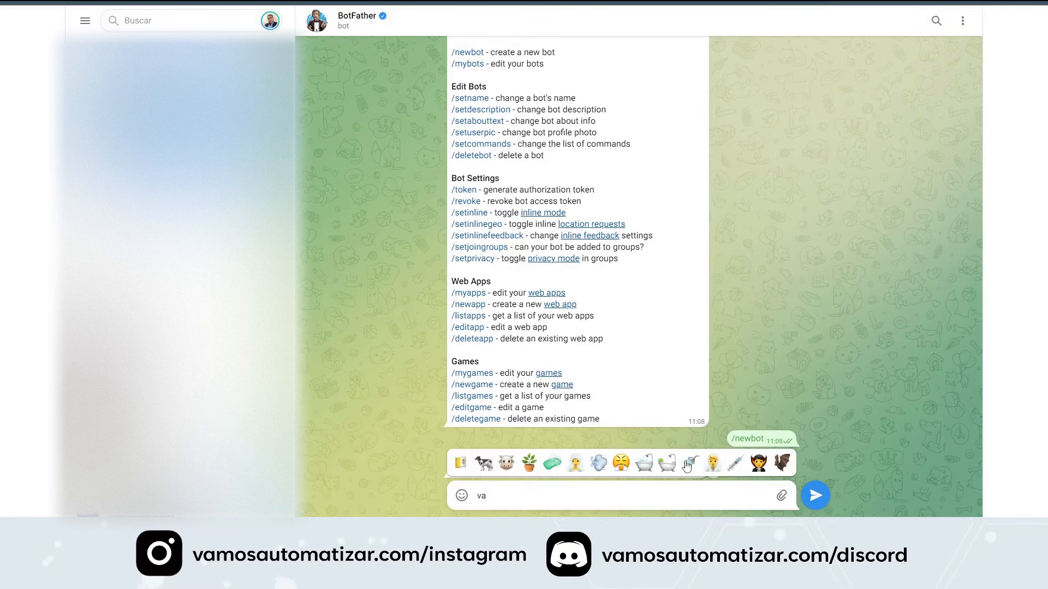
type("_yt")
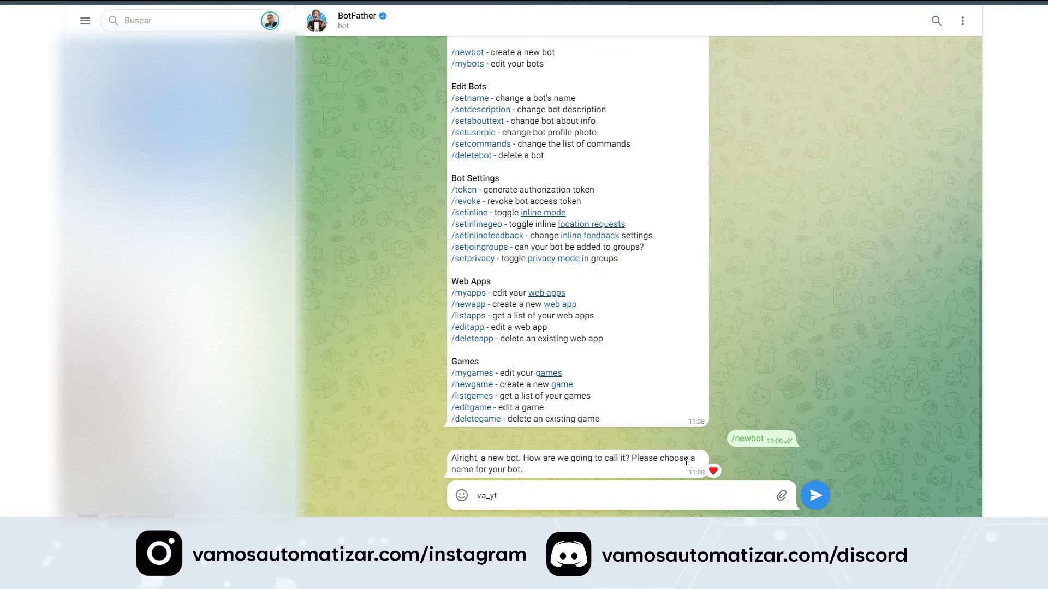
key("Return")
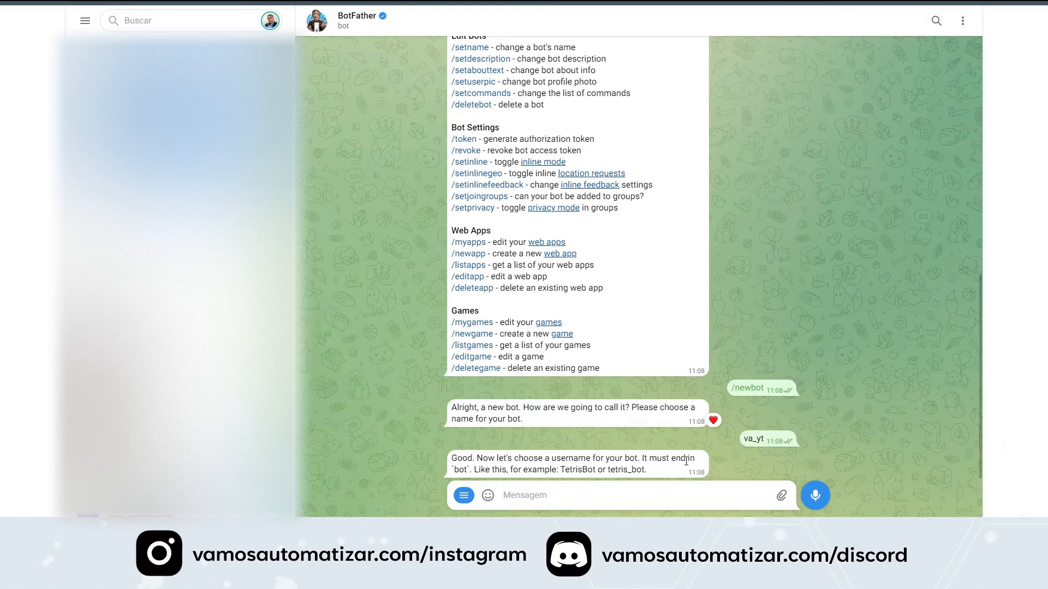
Step: Give the new bot the username va_yt_bot and copy its HTTP API token
double_click(686, 460)
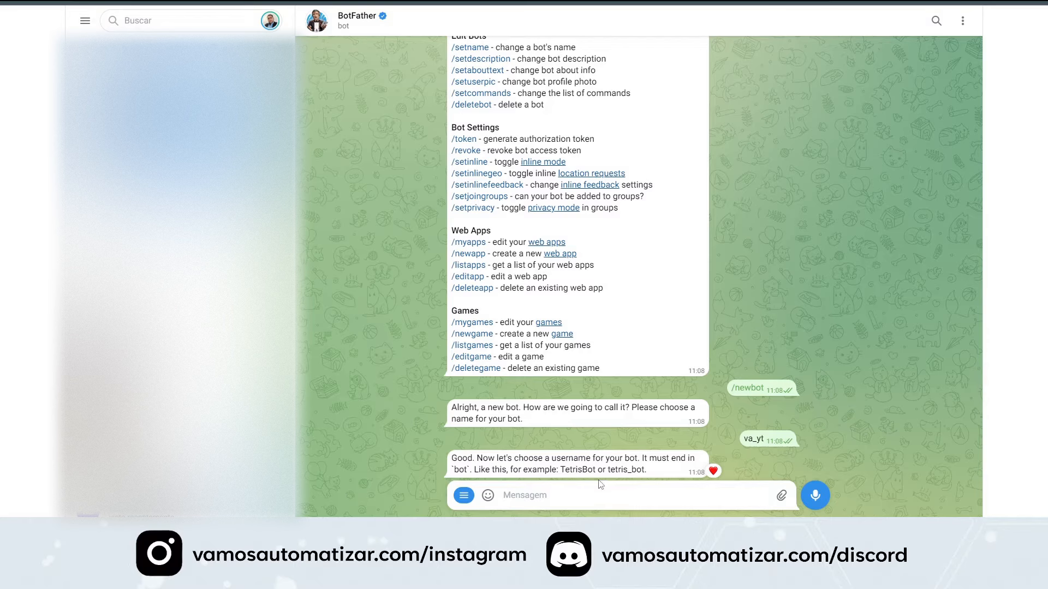
type("va")
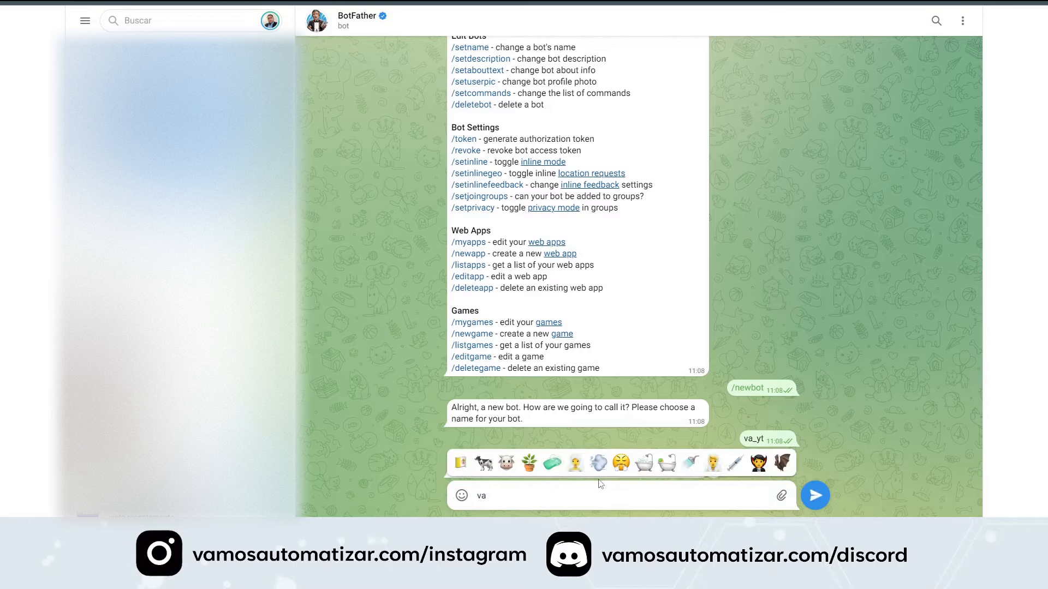
type("_yt_bot")
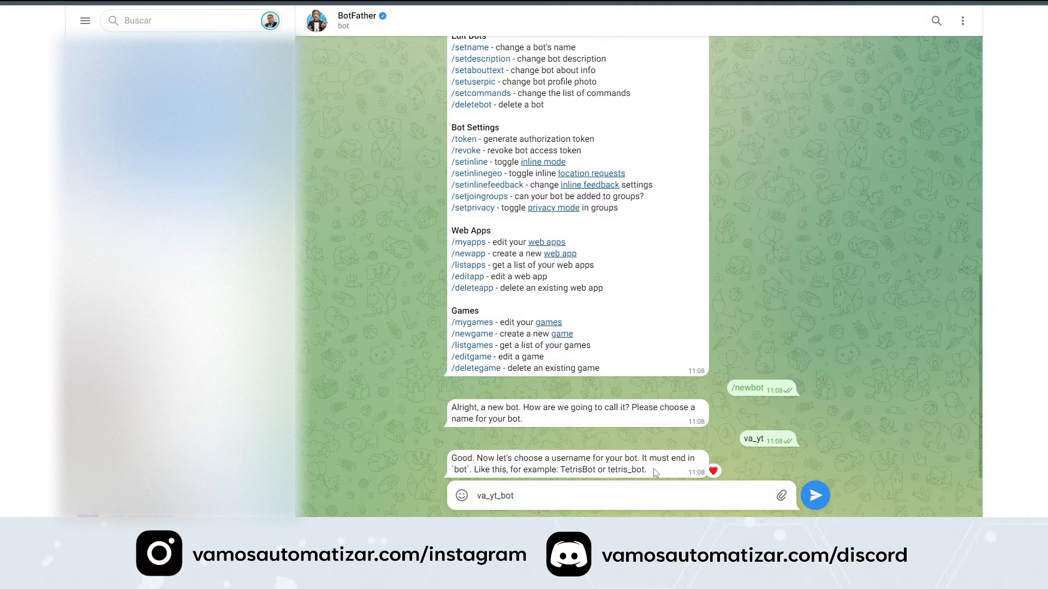
left_click(816, 506)
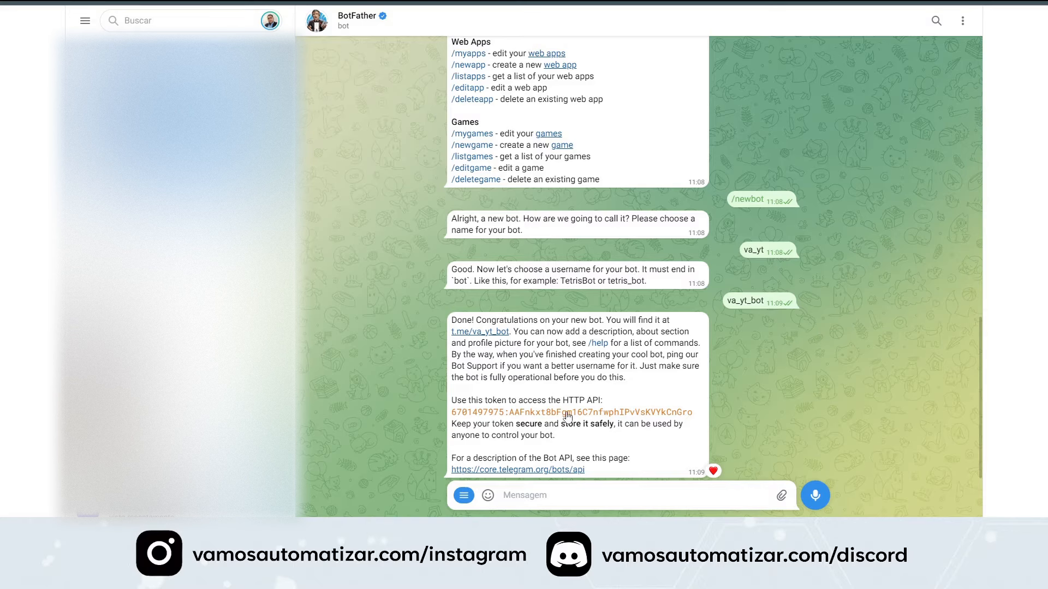
left_click(599, 417)
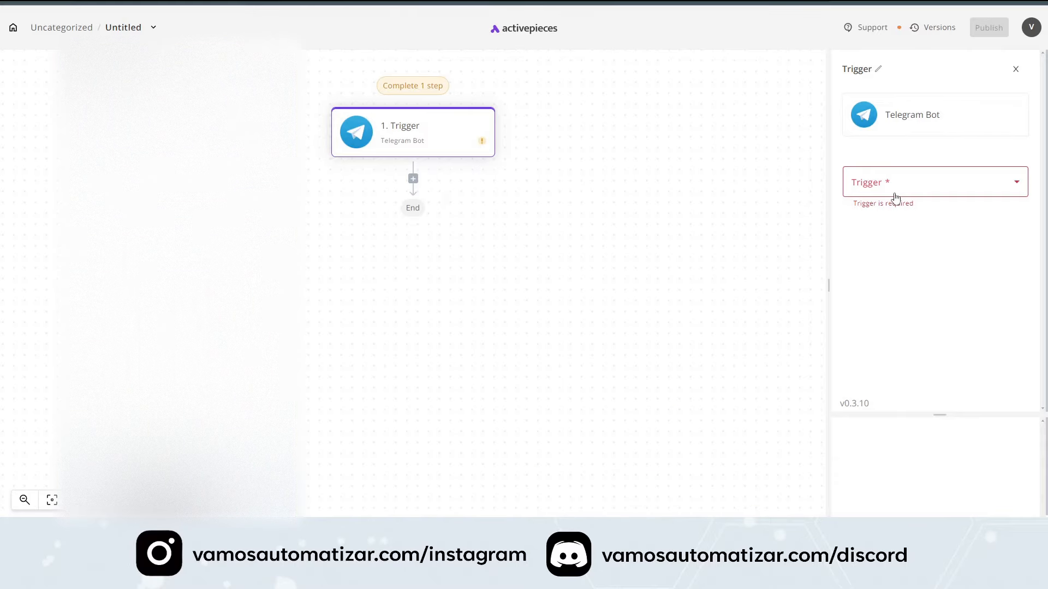
Step: Back in Activepieces, set the trigger to New message and save a new connection telegram-bot_yt with the copied bot token
left_click(900, 185)
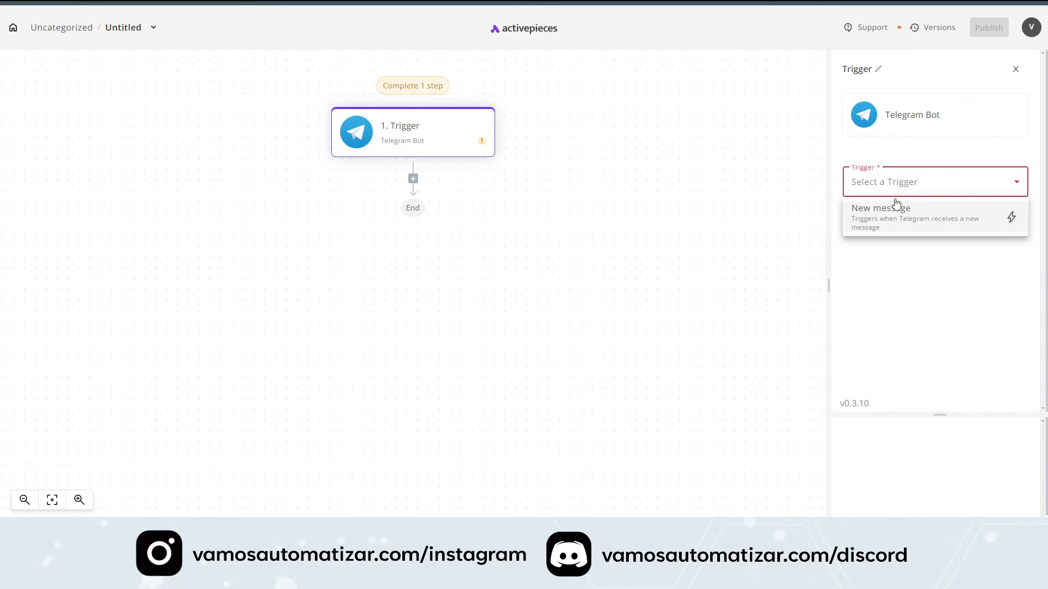
left_click(890, 220)
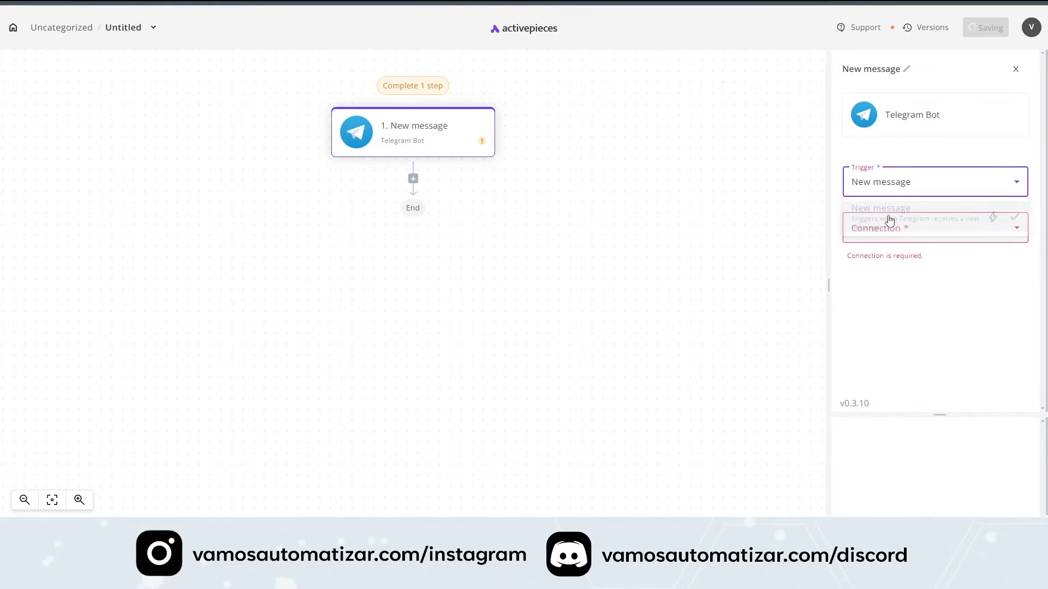
left_click(934, 230)
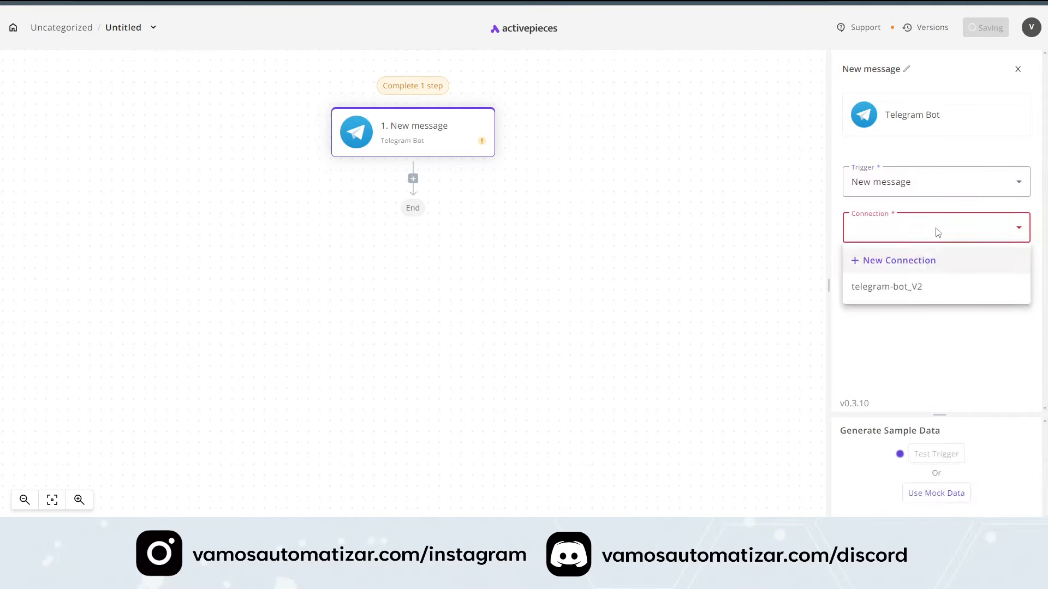
left_click(886, 264)
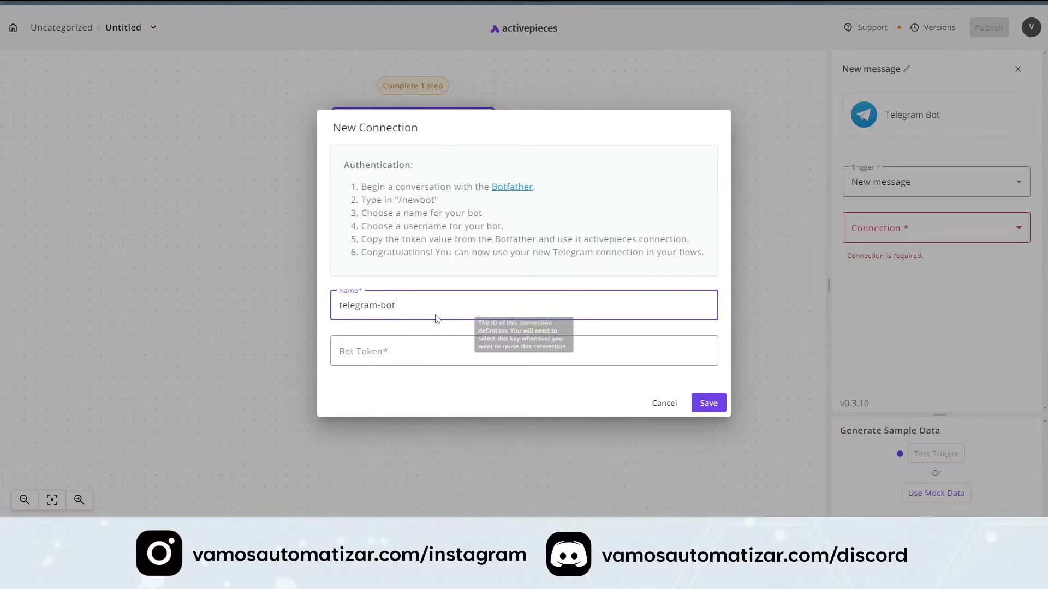
type("_yt")
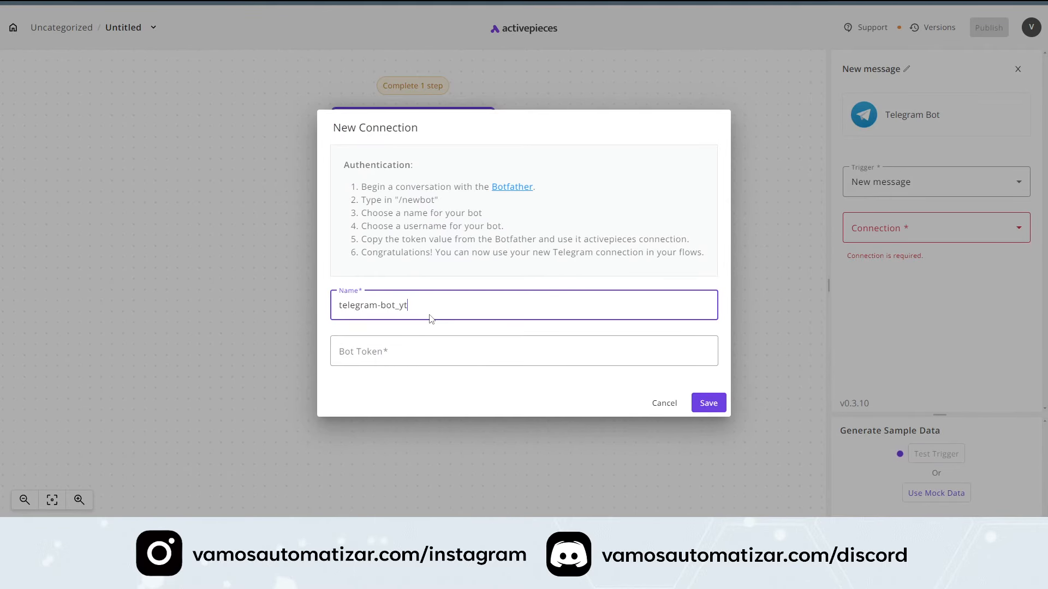
left_click(404, 354)
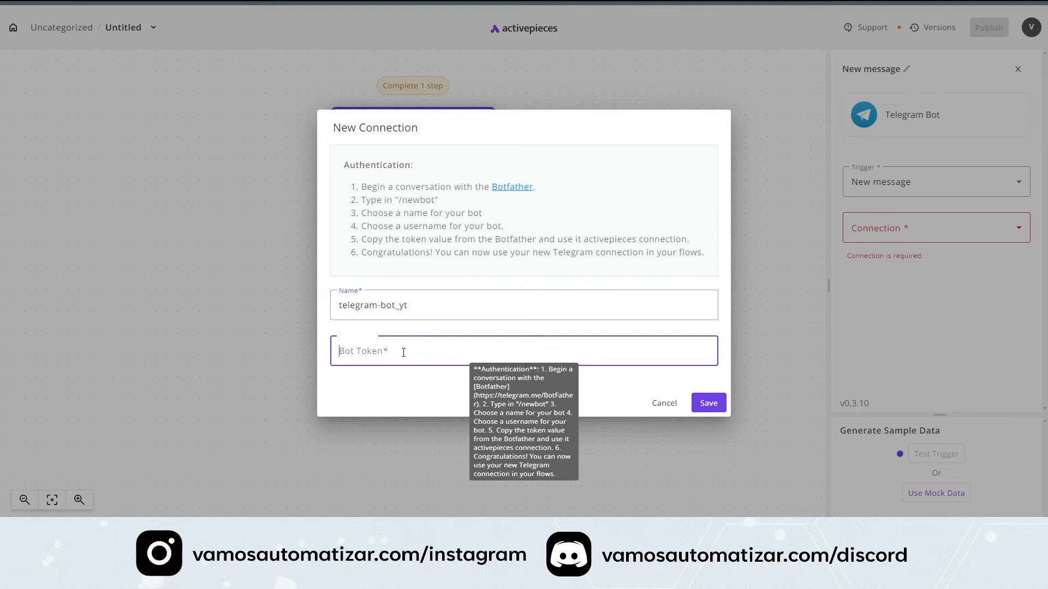
key("ctrl+v")
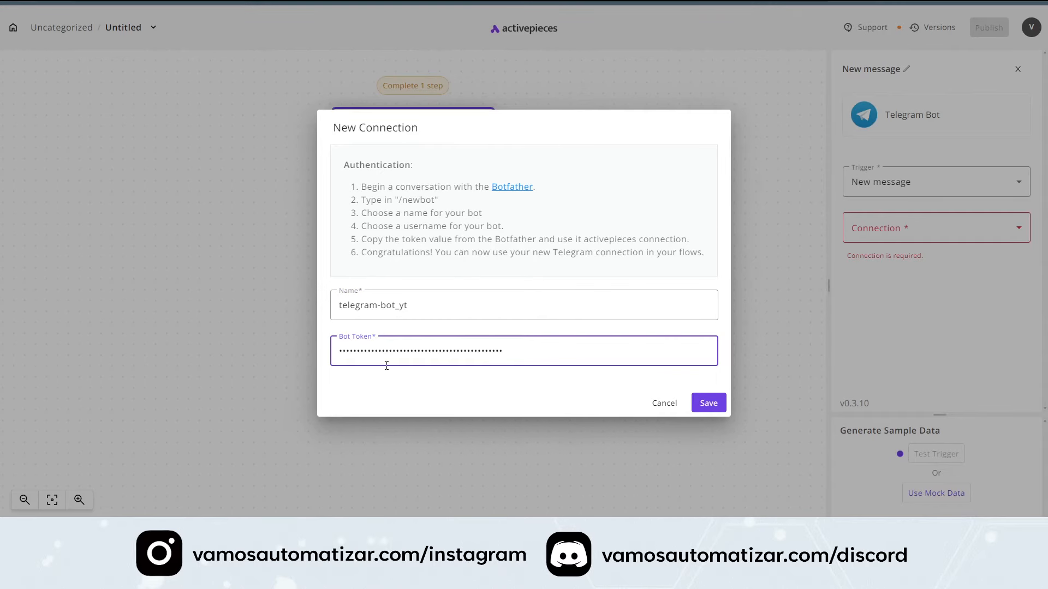
left_click(708, 403)
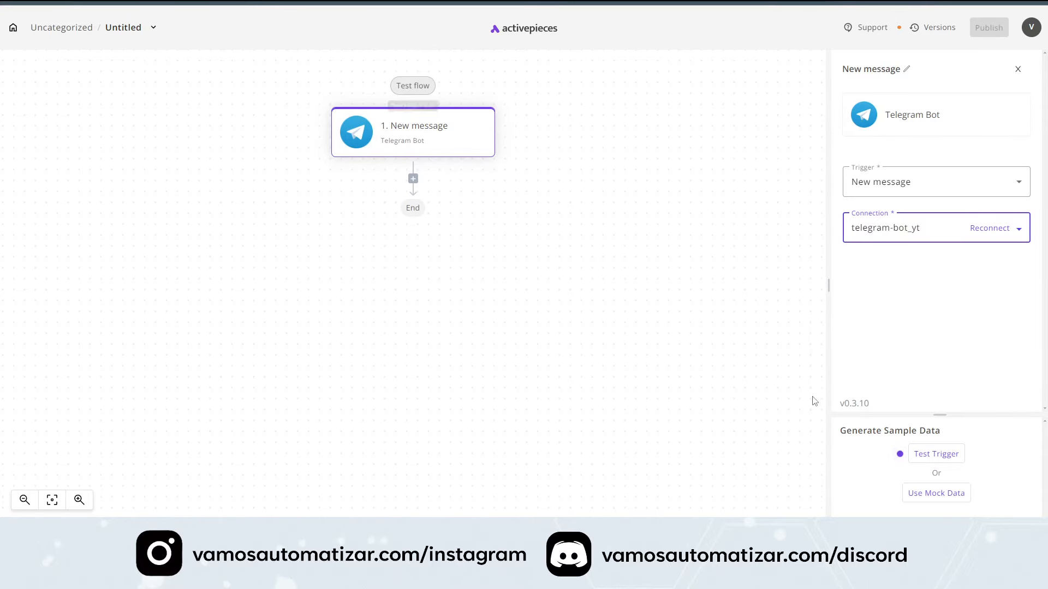
Step: Test the New message trigger by starting a chat with the va_yt bot in Telegram, and return to the flow in Activepieces
left_click(948, 461)
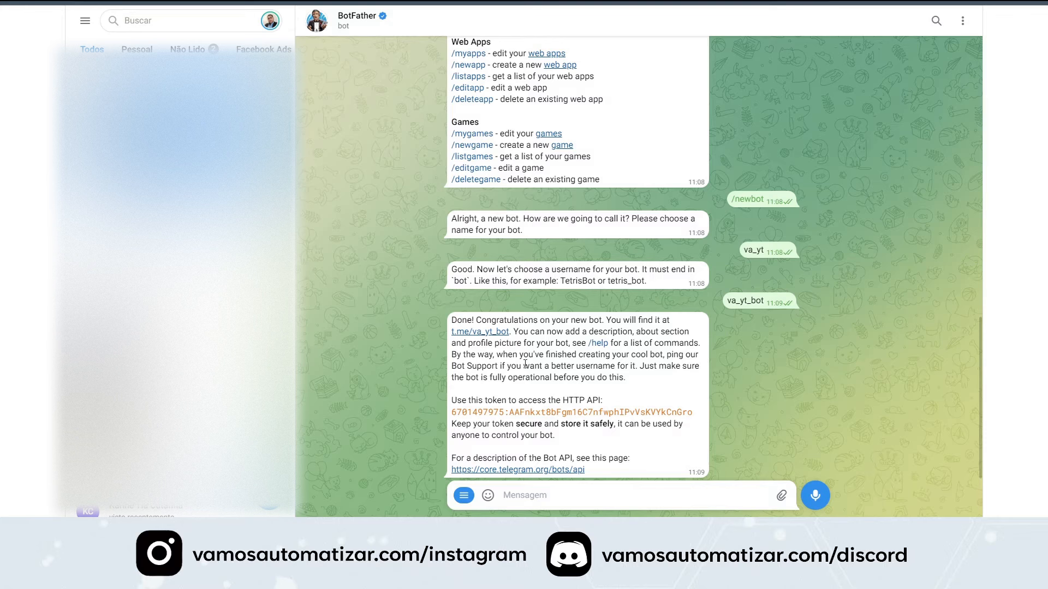
left_click(498, 334)
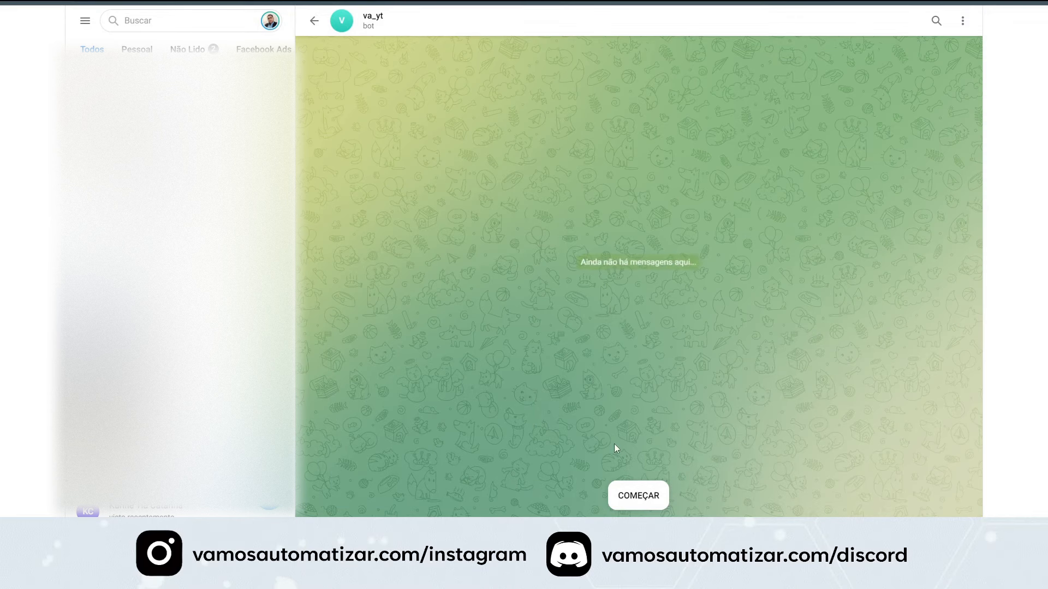
left_click(649, 500)
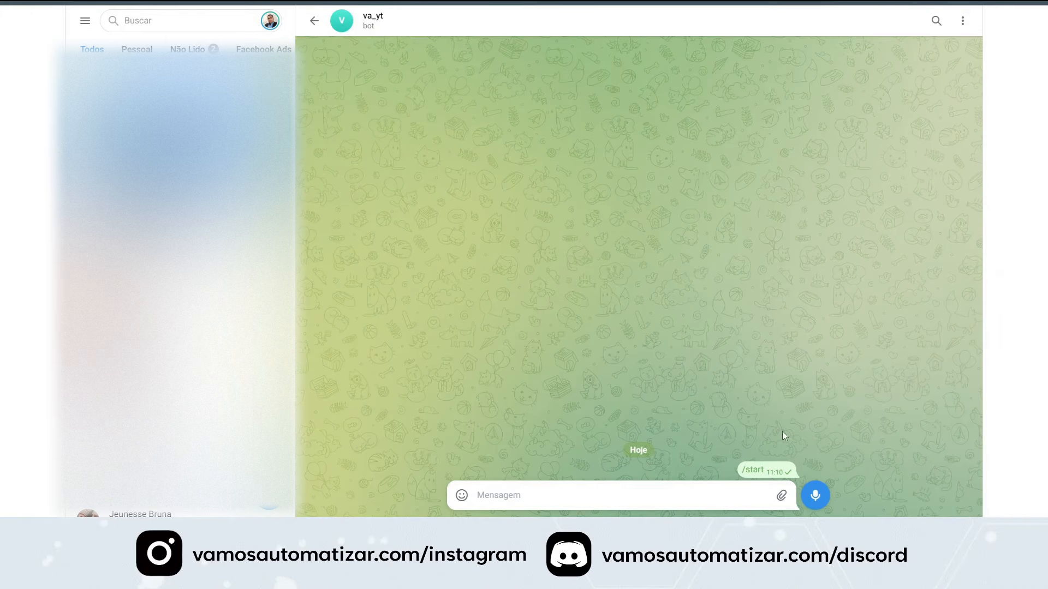
key("ctrl+shift+Tab")
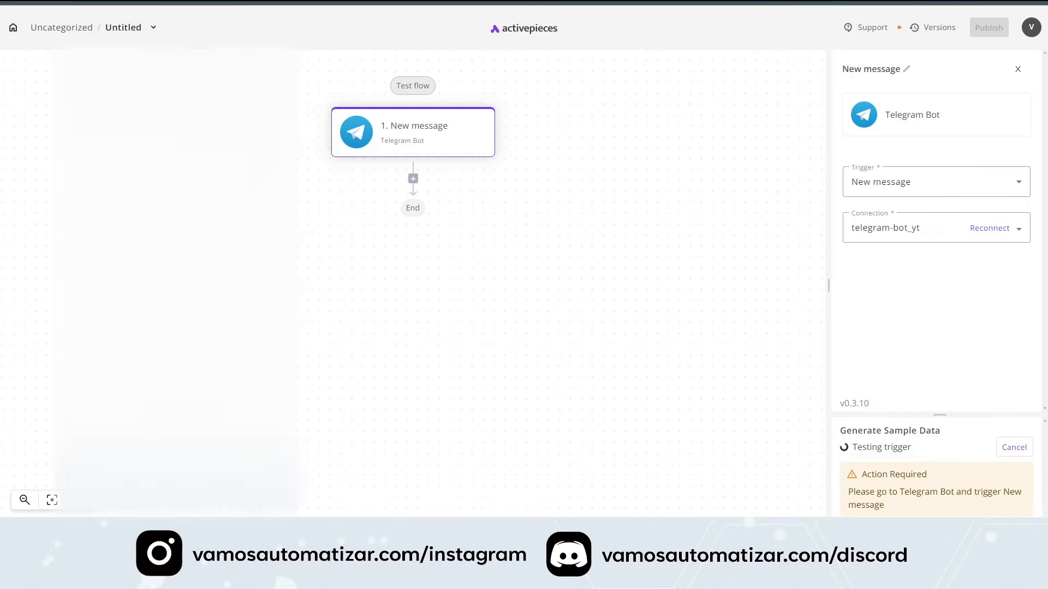
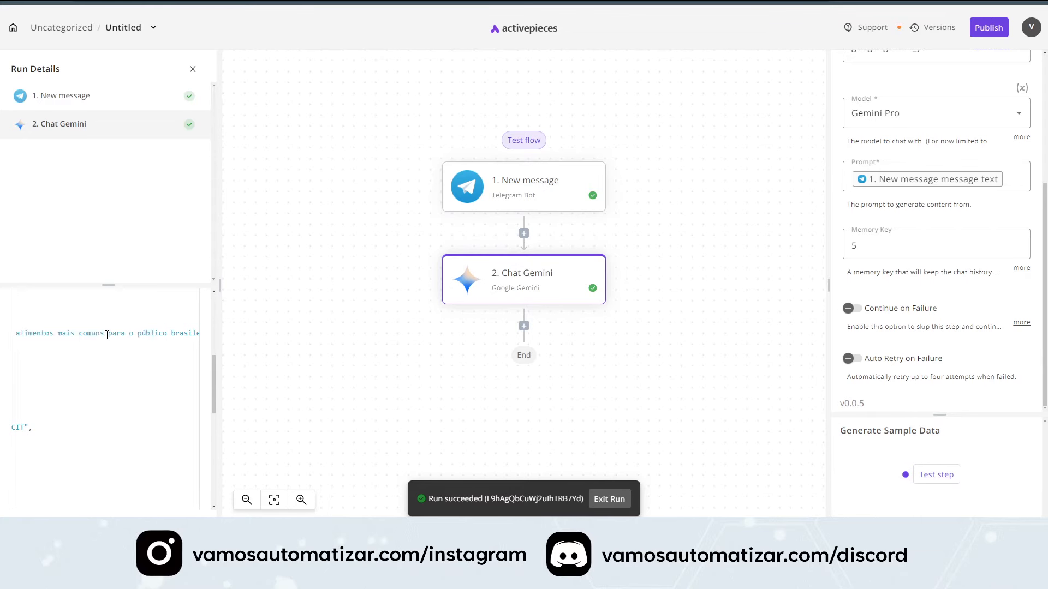
left_click_drag(32, 333, 145, 332)
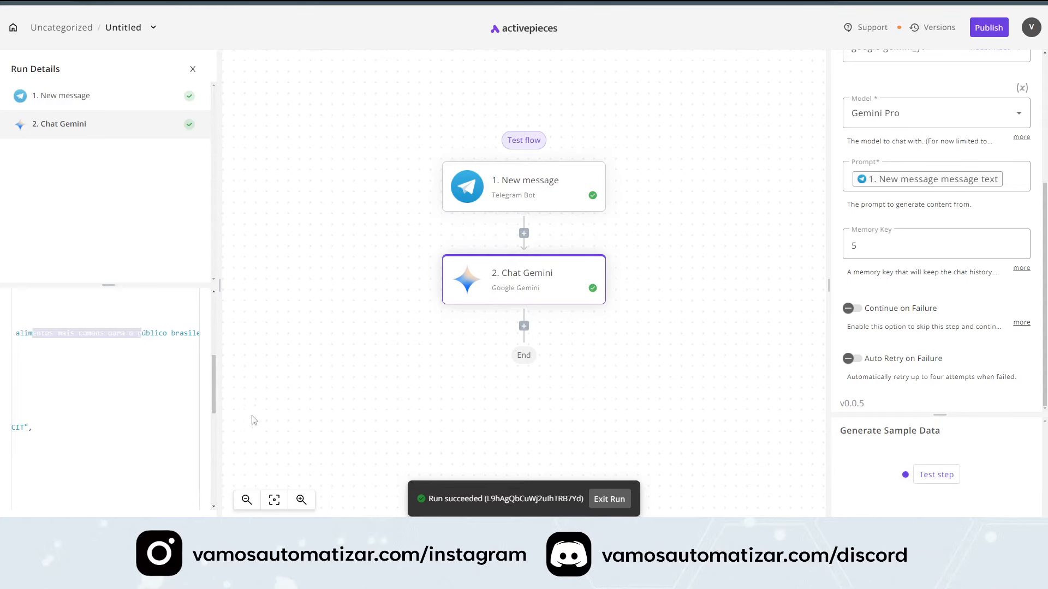
left_click(169, 335)
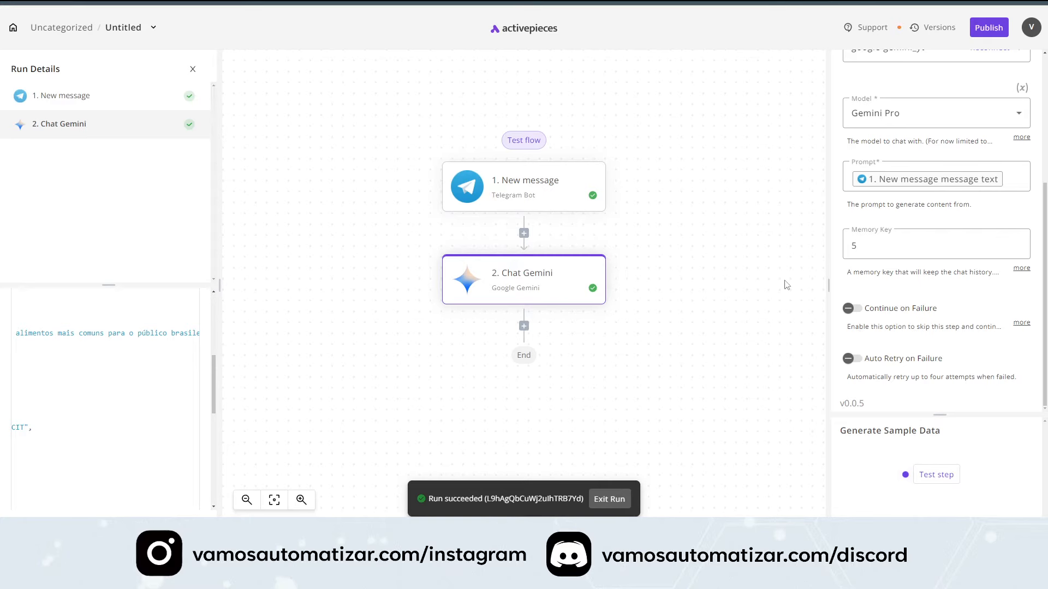
Step: Add a Telegram Bot step after the Chat Gemini step
left_click(524, 326)
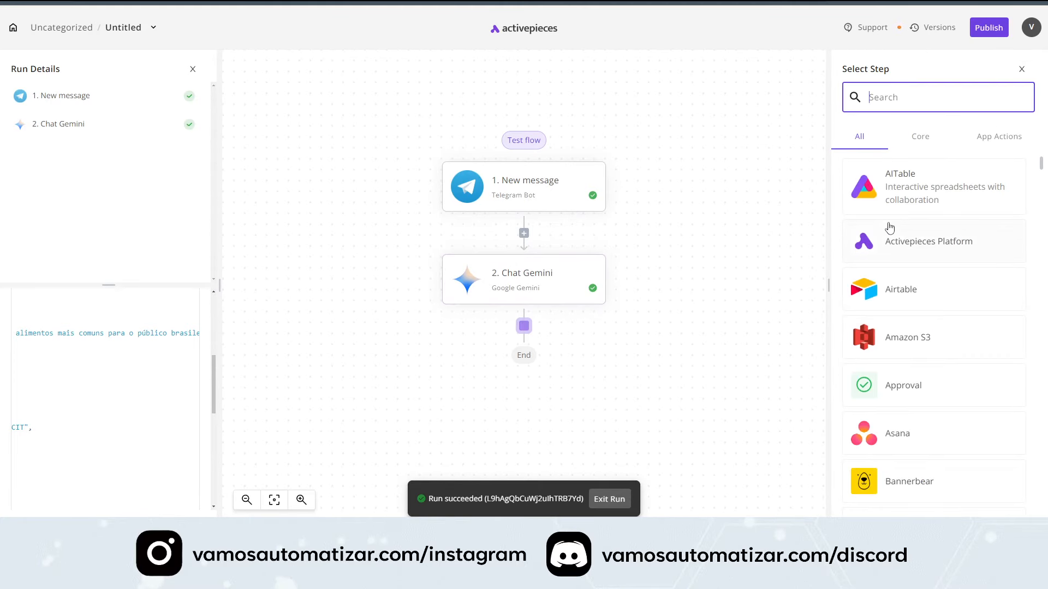
type("tee")
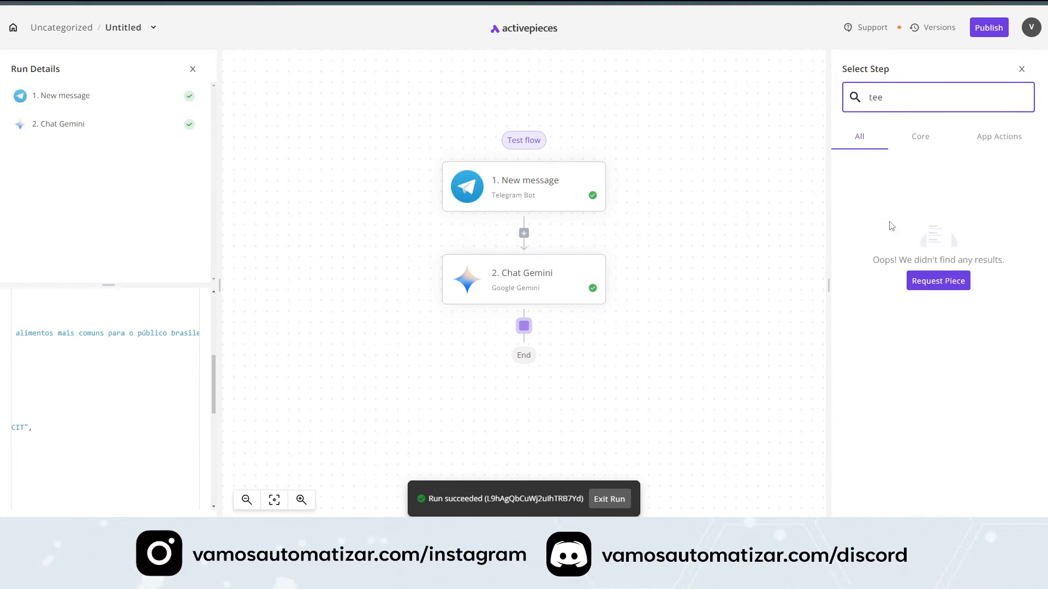
key("BackSpace")
type("le")
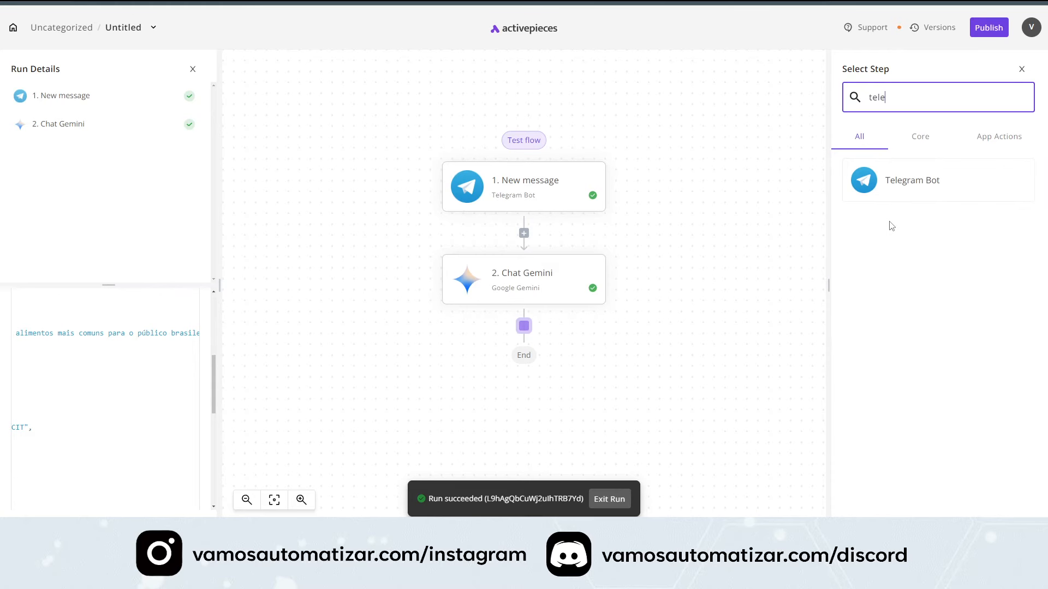
left_click(919, 189)
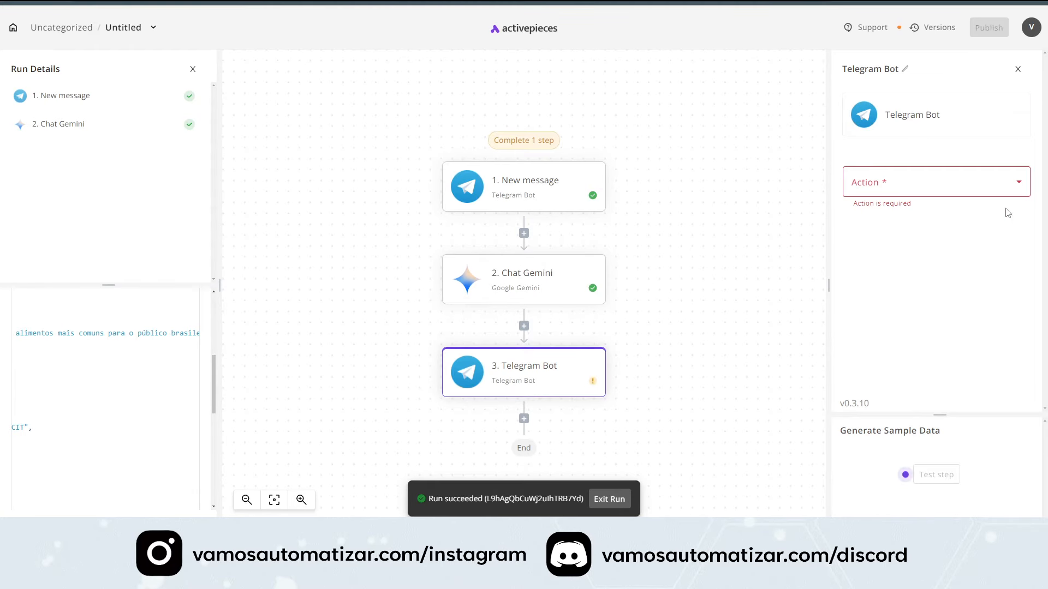
Step: Set the new step's action to Send Text Message and its connection to telegram-bot_yt
left_click(1000, 187)
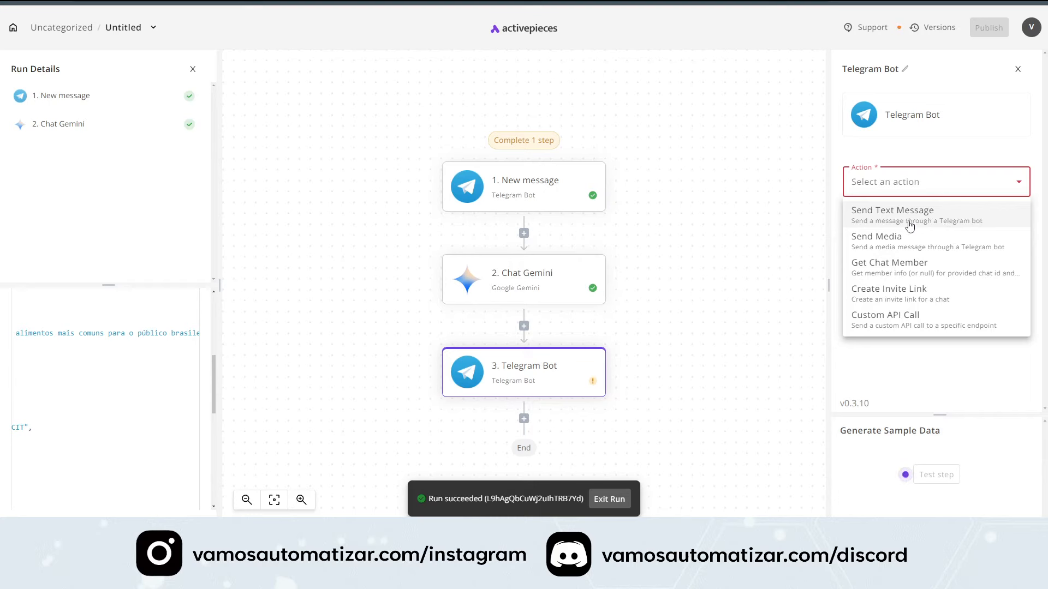
left_click(919, 221)
left_click(945, 244)
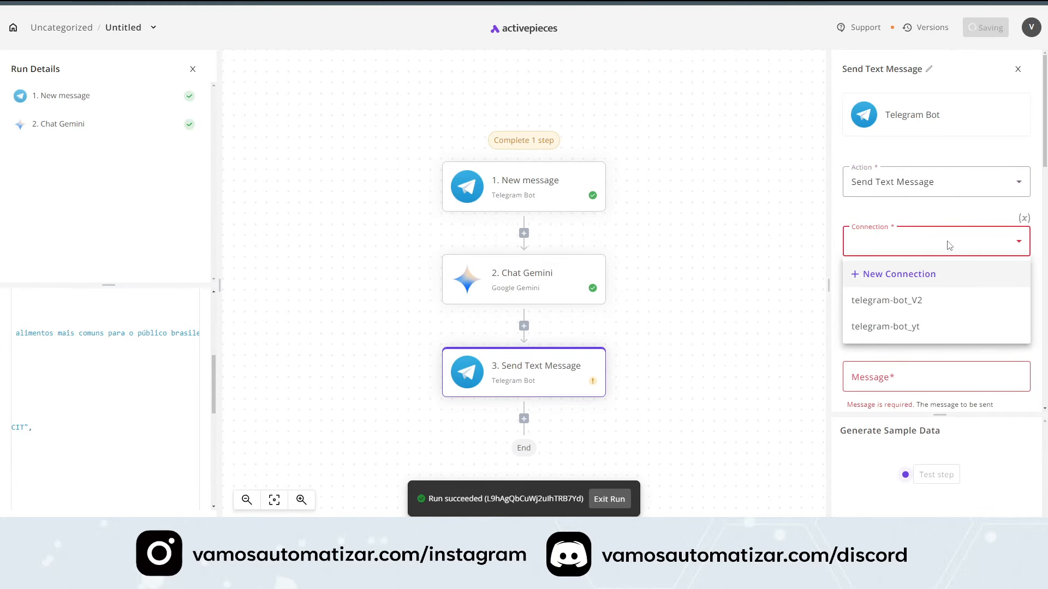
left_click(922, 328)
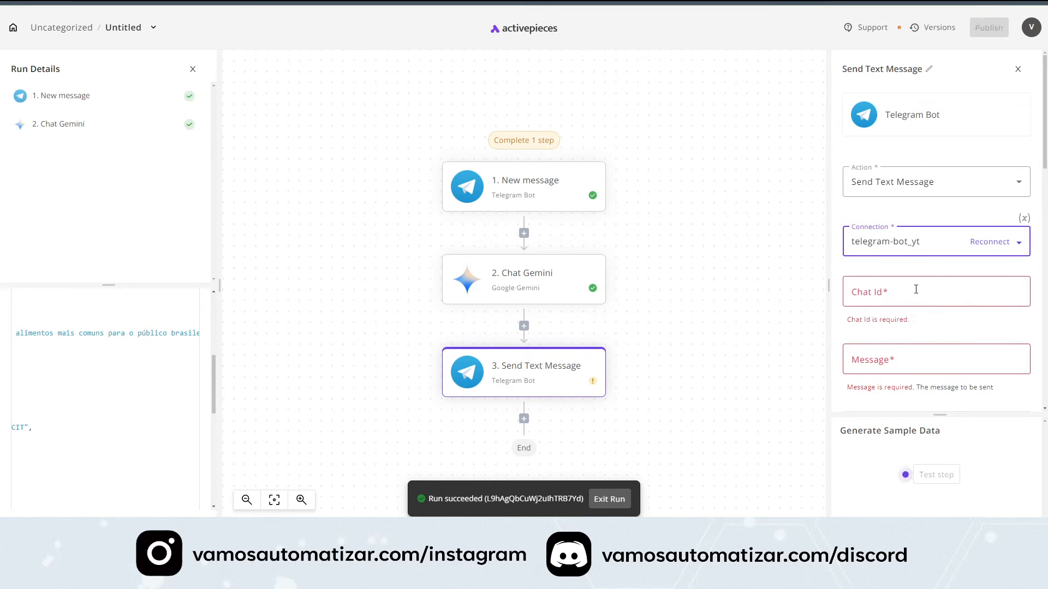
Step: Fill the Chat Id with the chat id from the New message trigger's message data
left_click(916, 290)
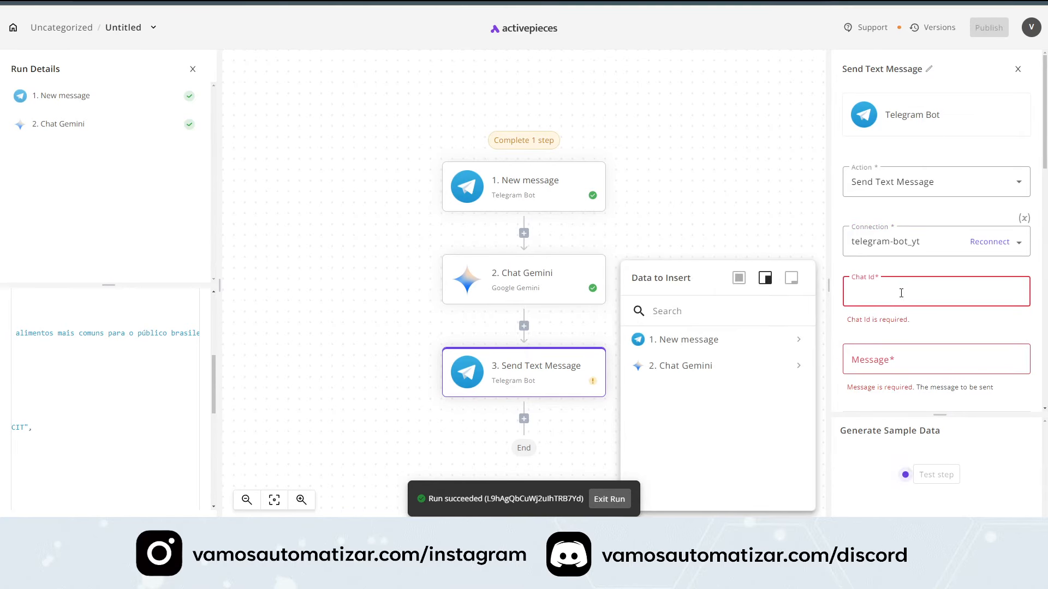
left_click(799, 340)
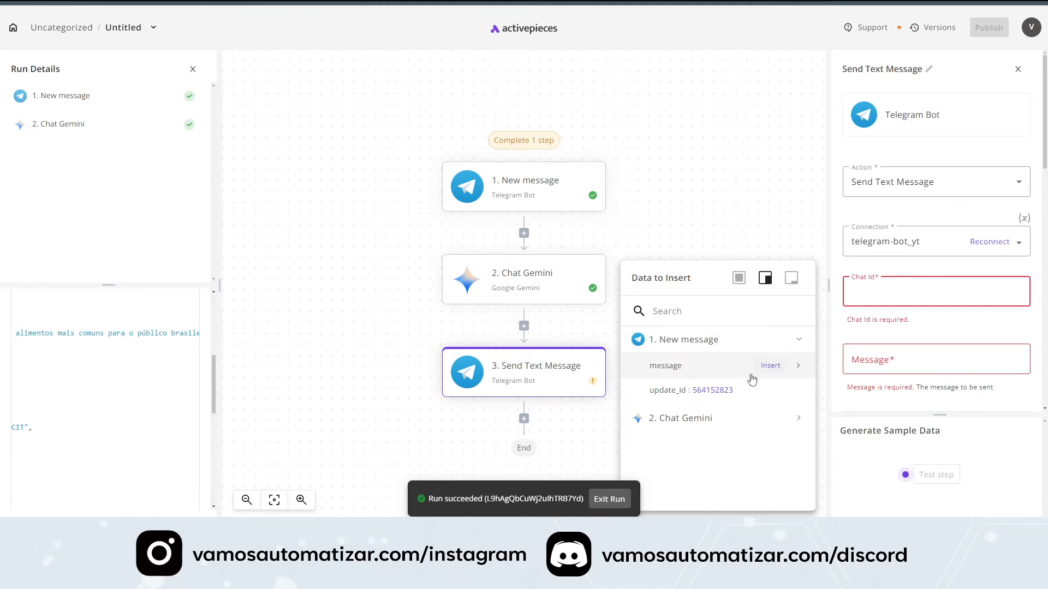
left_click(796, 371)
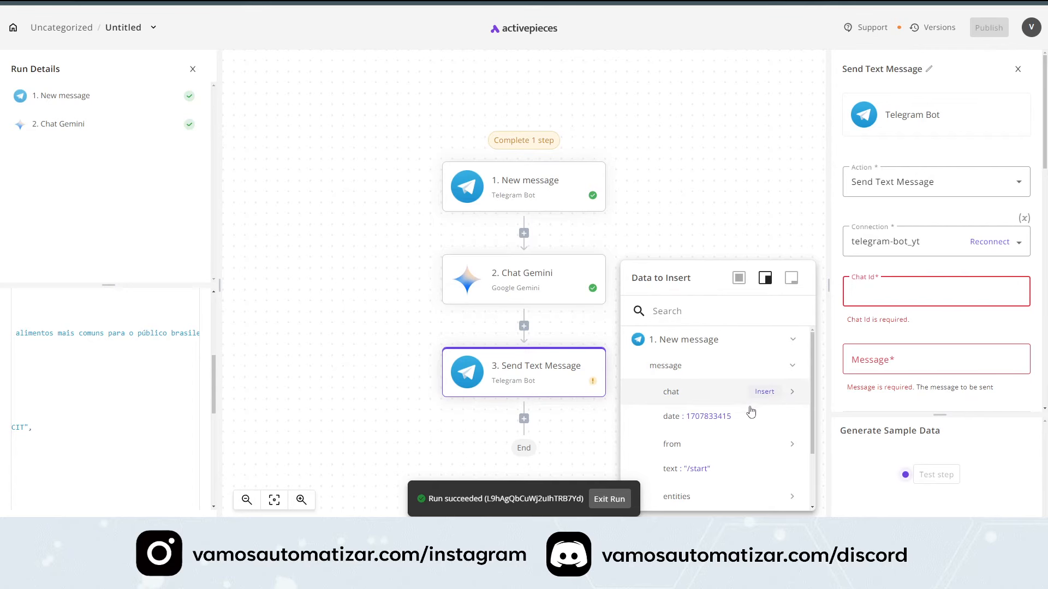
left_click(793, 393)
scroll(772, 401, "down", 1)
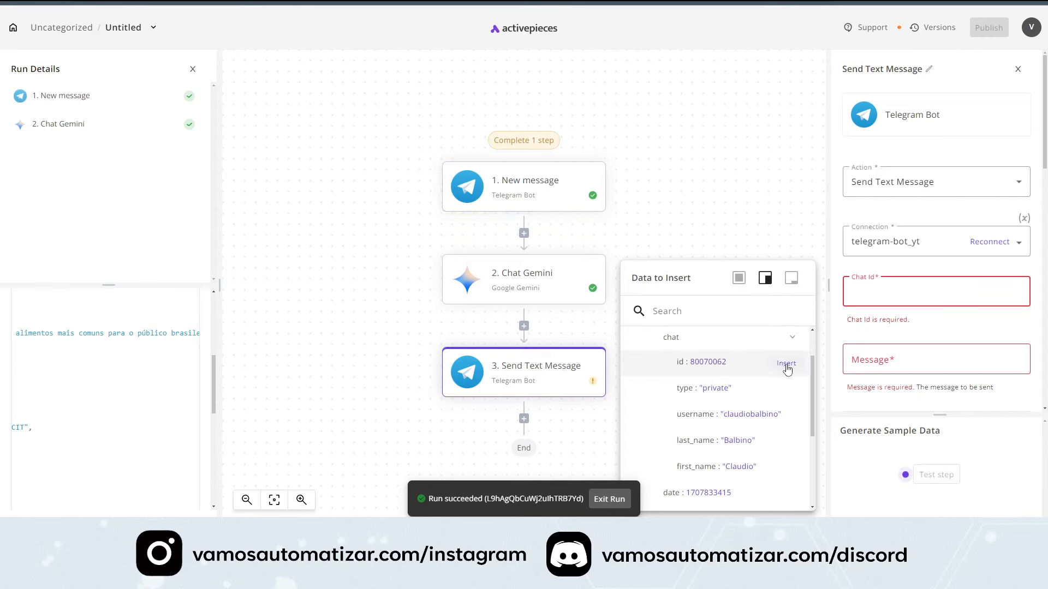
left_click(786, 364)
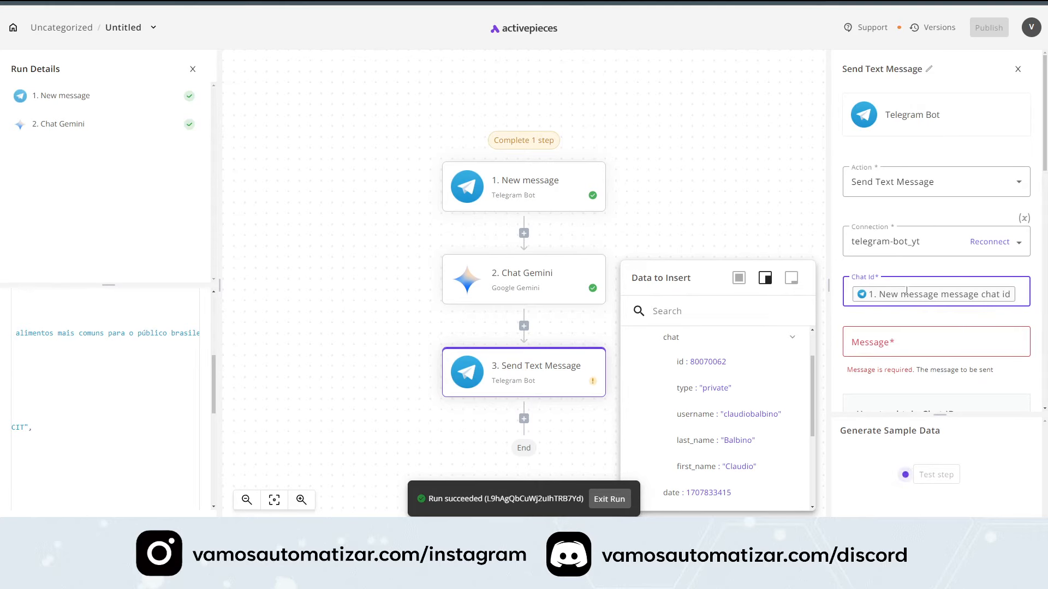
Step: Go from the Message field's Chat Gemini data to the Chat Gemini step and test it to generate sample data
left_click(886, 347)
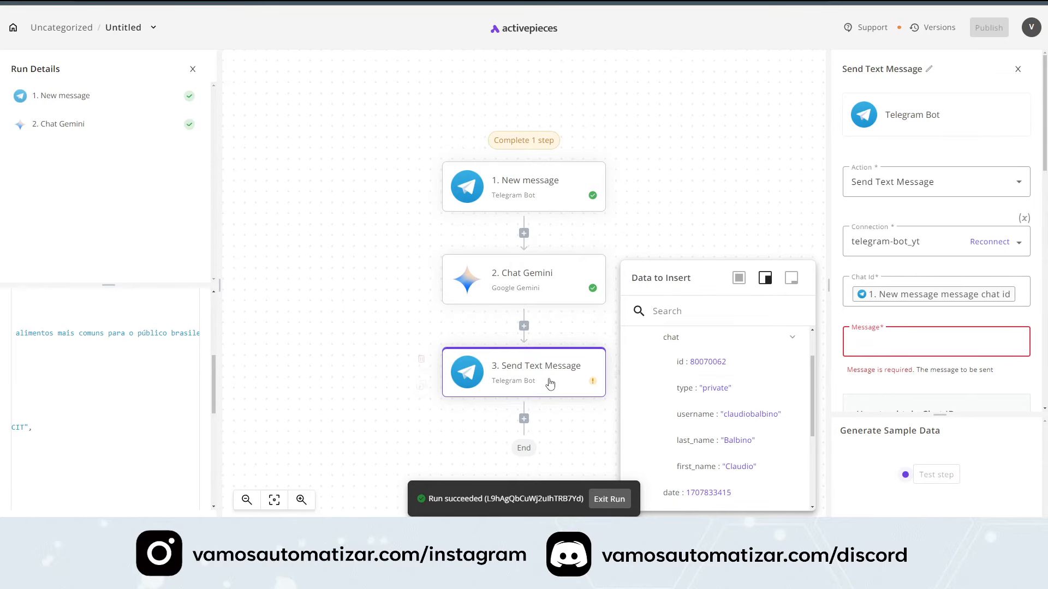
left_click(755, 227)
left_click(888, 345)
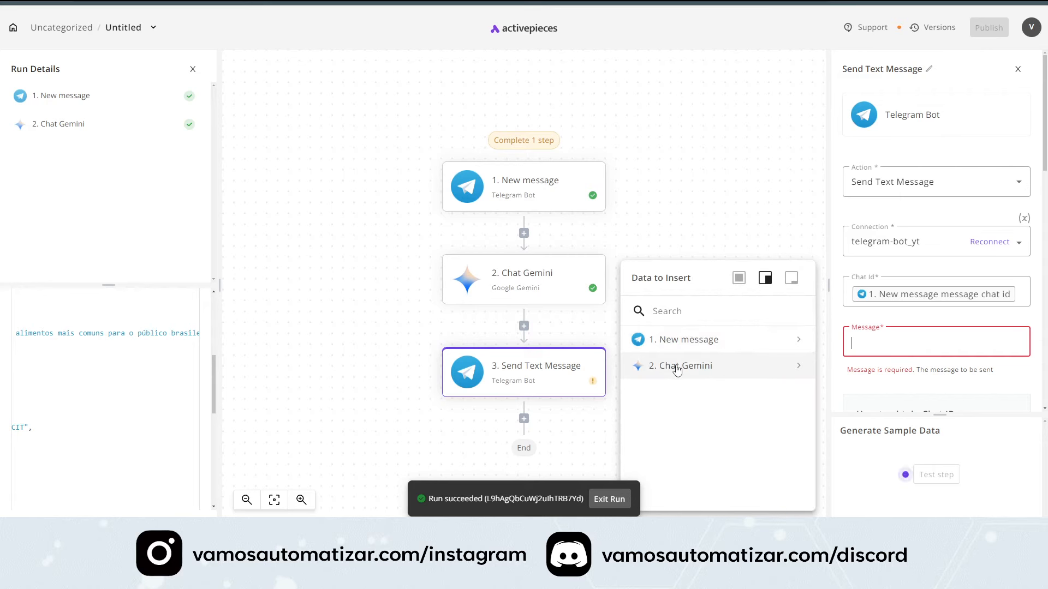
left_click(796, 367)
left_click(738, 442)
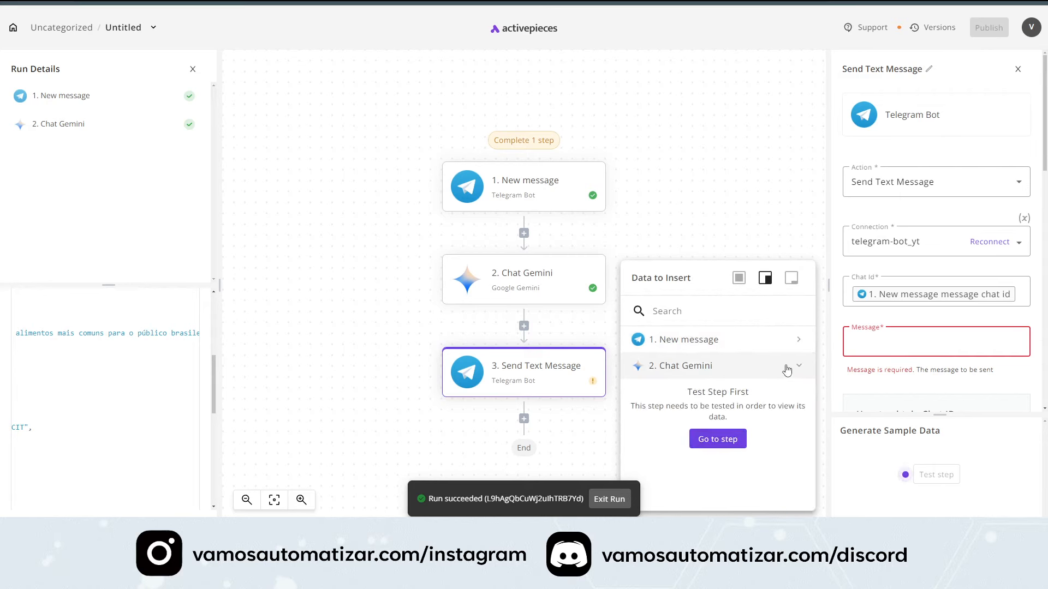
left_click(937, 475)
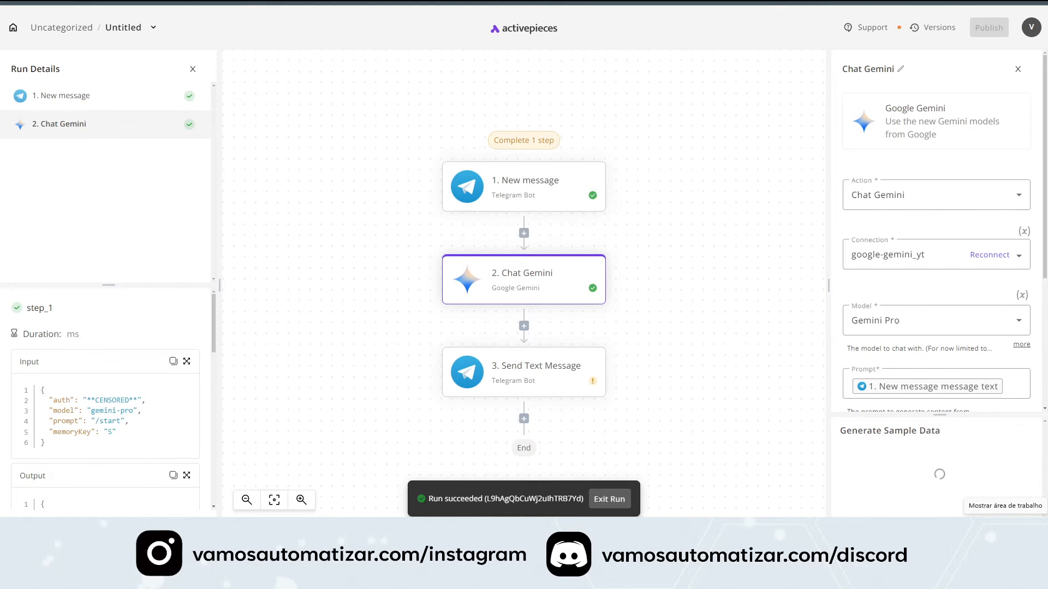
scroll(940, 388, "down", 4)
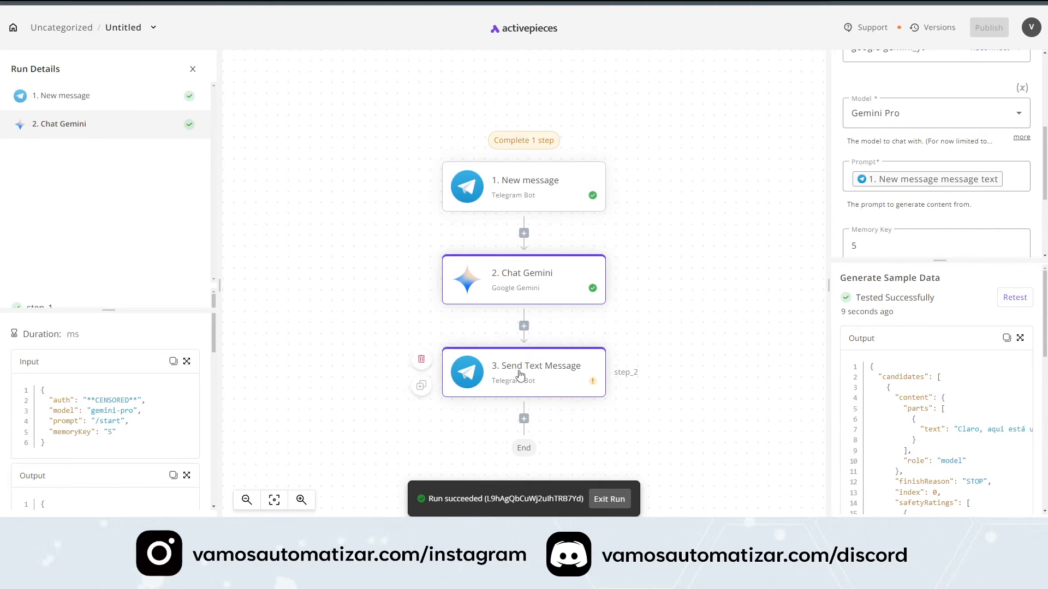
Step: Fill the Send Text Message step's Message with Chat Gemini's candidates 0 content parts 0 text
left_click(542, 379)
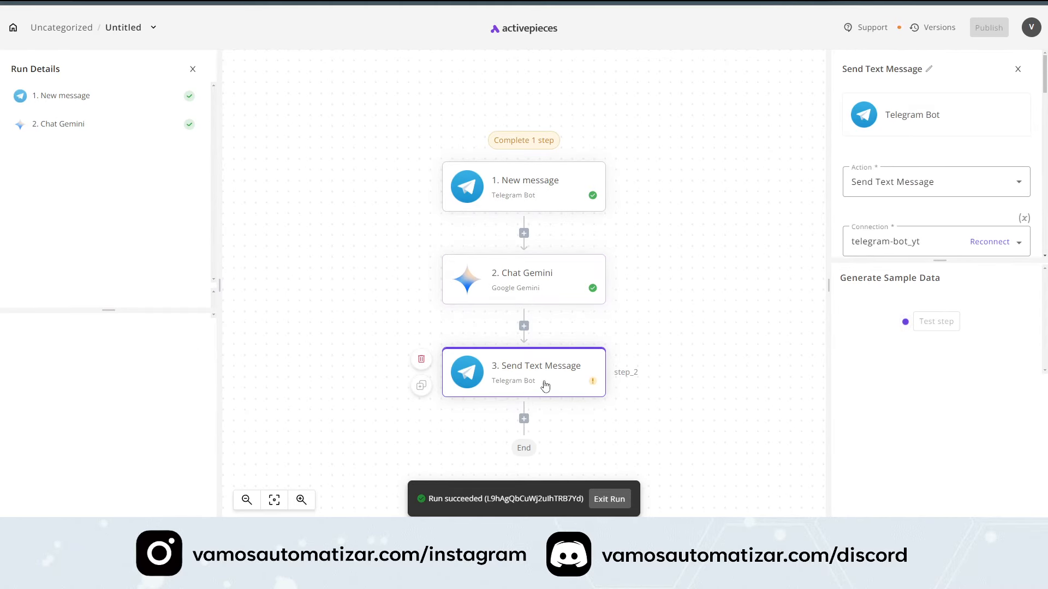
left_click_drag(940, 261, 934, 401)
left_click(884, 341)
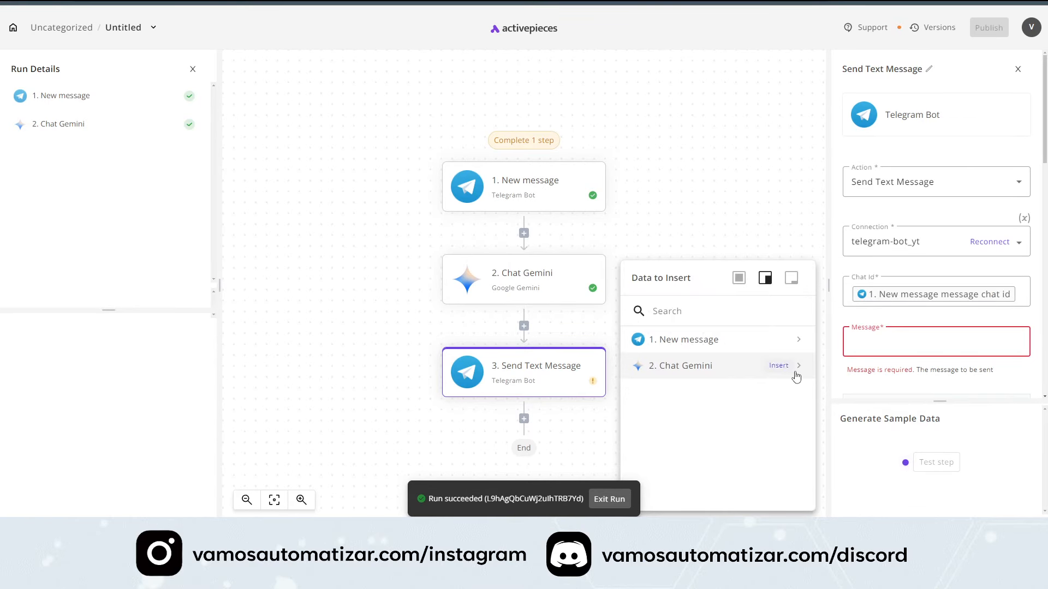
left_click(798, 371)
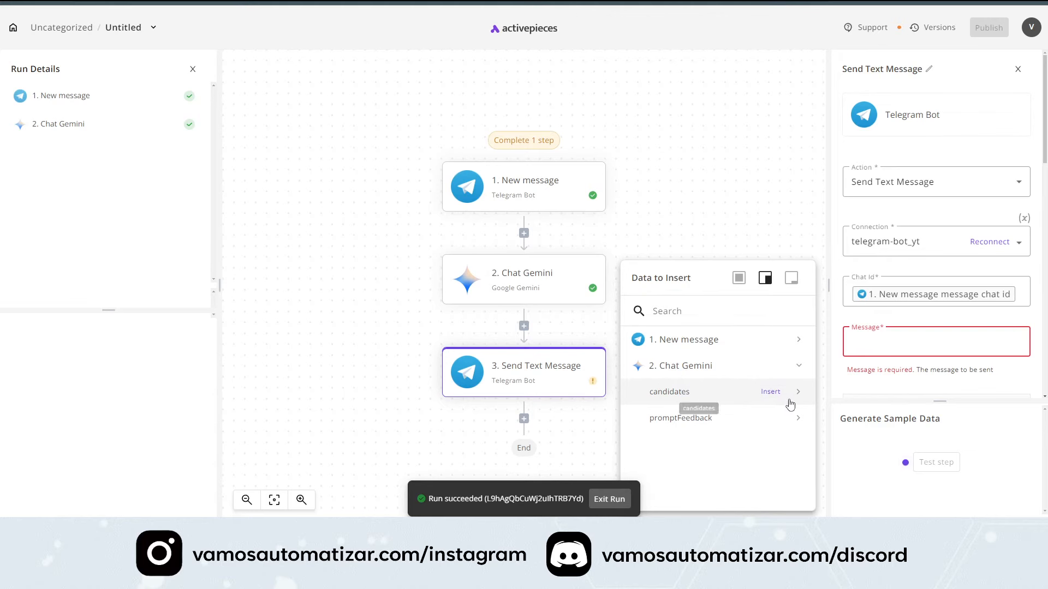
left_click(799, 394)
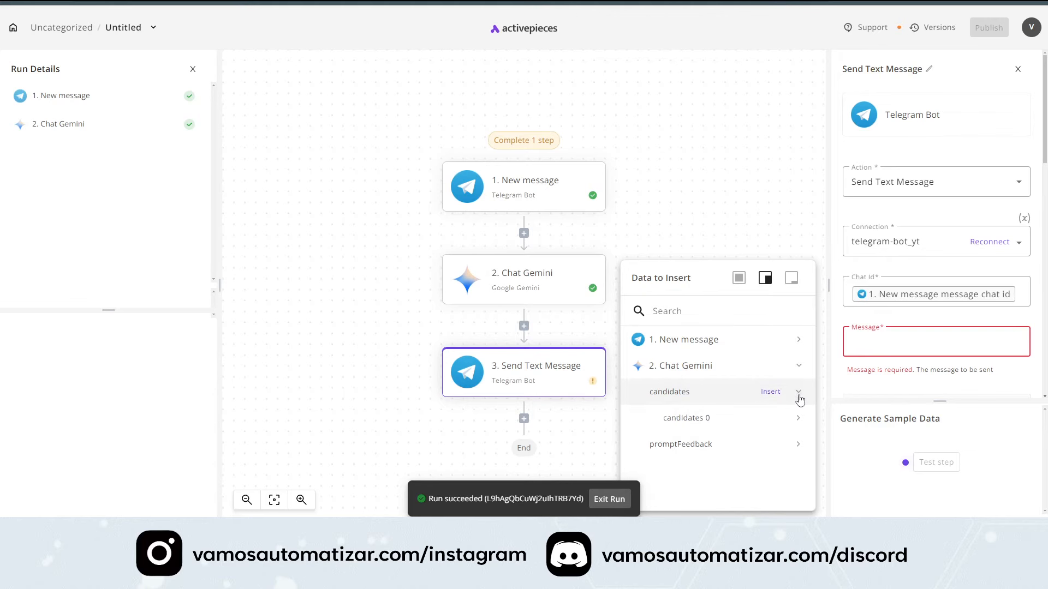
left_click(798, 419)
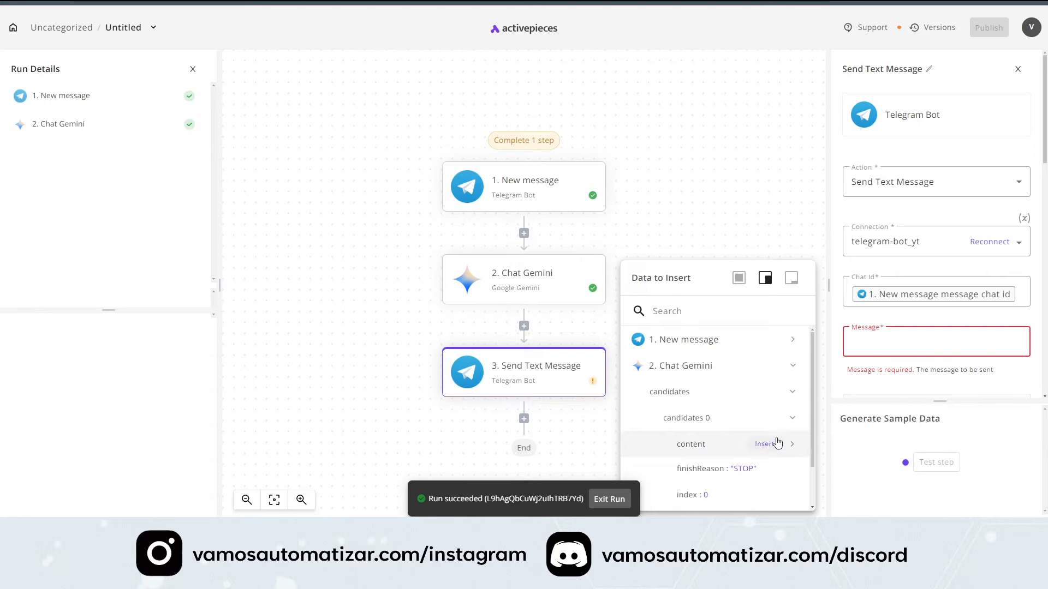
left_click(794, 446)
scroll(794, 444, "down", 2)
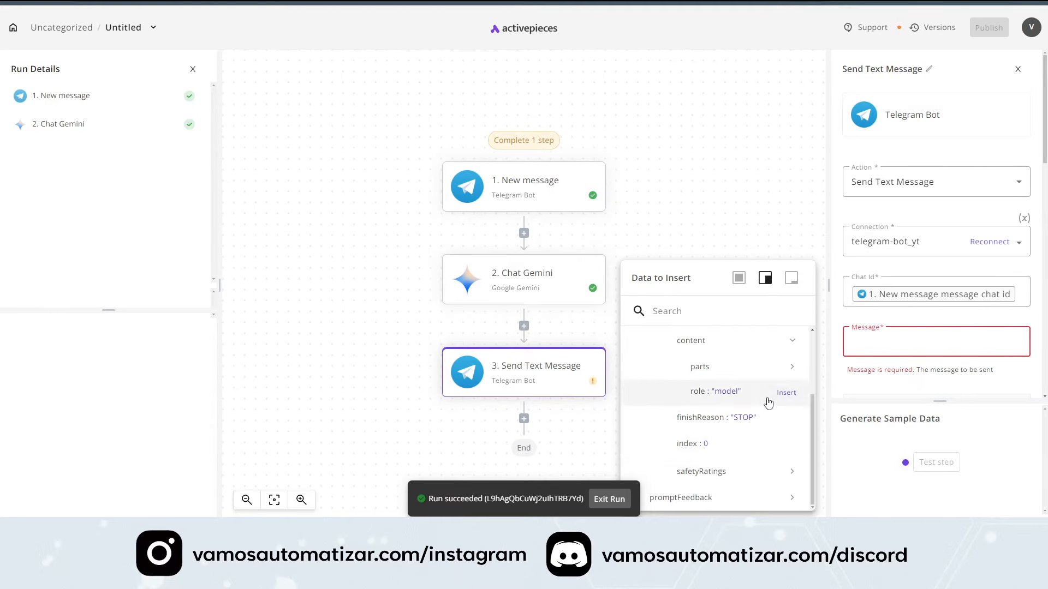
left_click(794, 368)
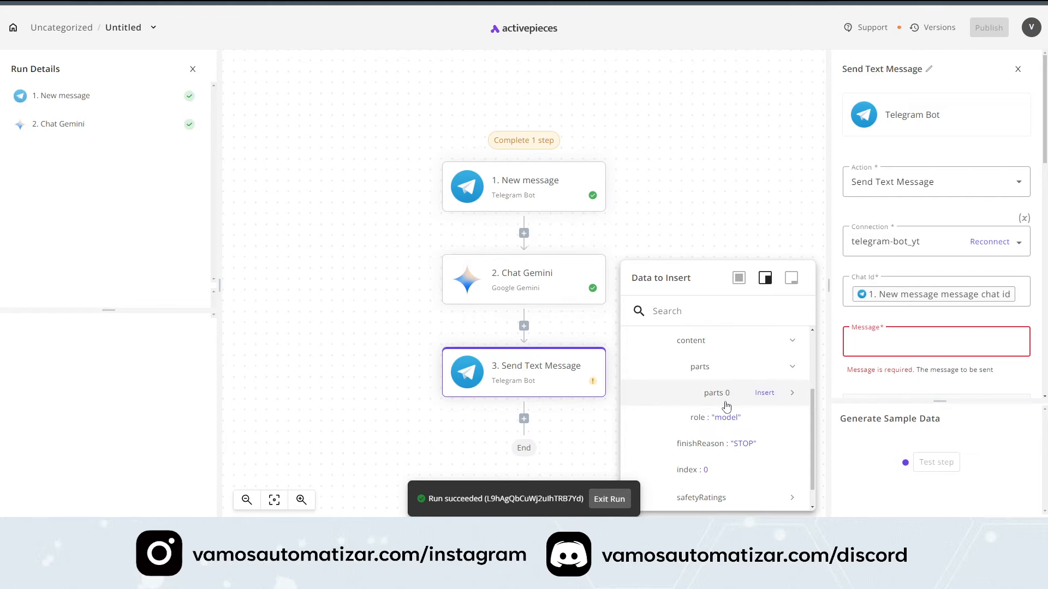
left_click(791, 394)
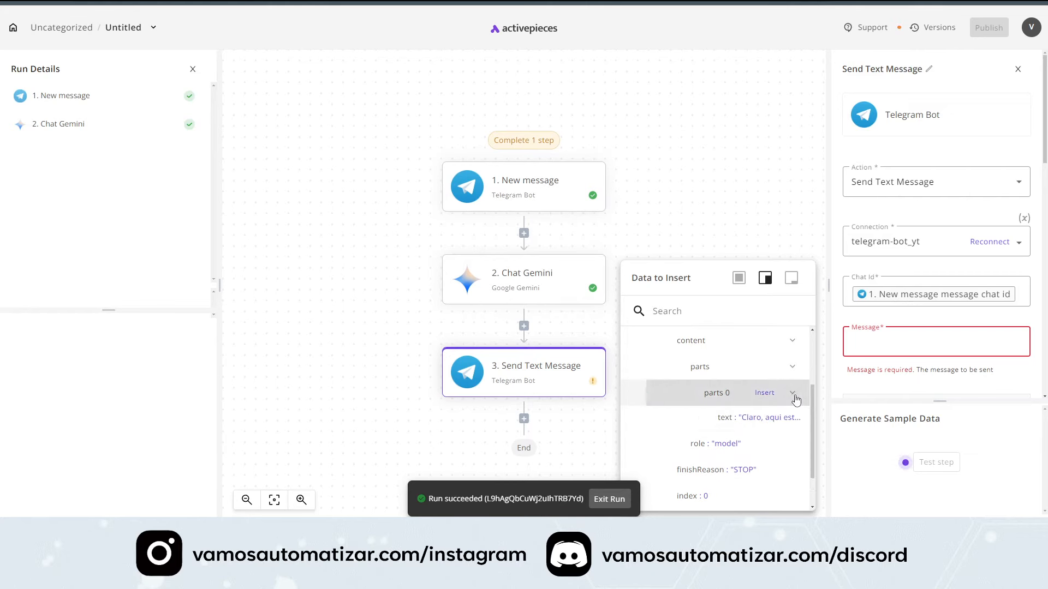
left_click(729, 423)
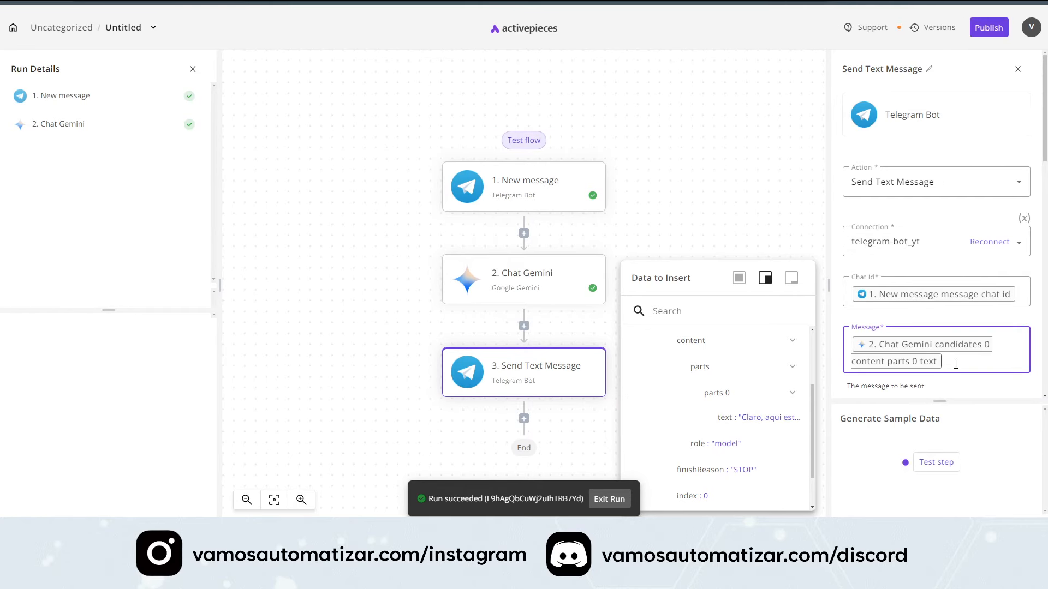
Step: Test the Send Text Message step and publish the flow
left_click(938, 463)
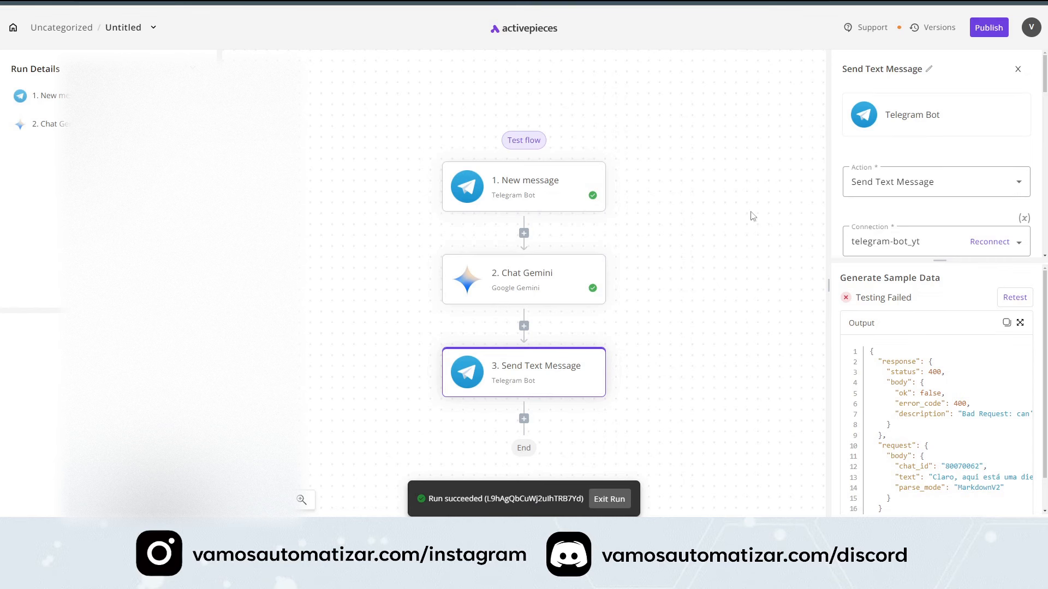
left_click(995, 35)
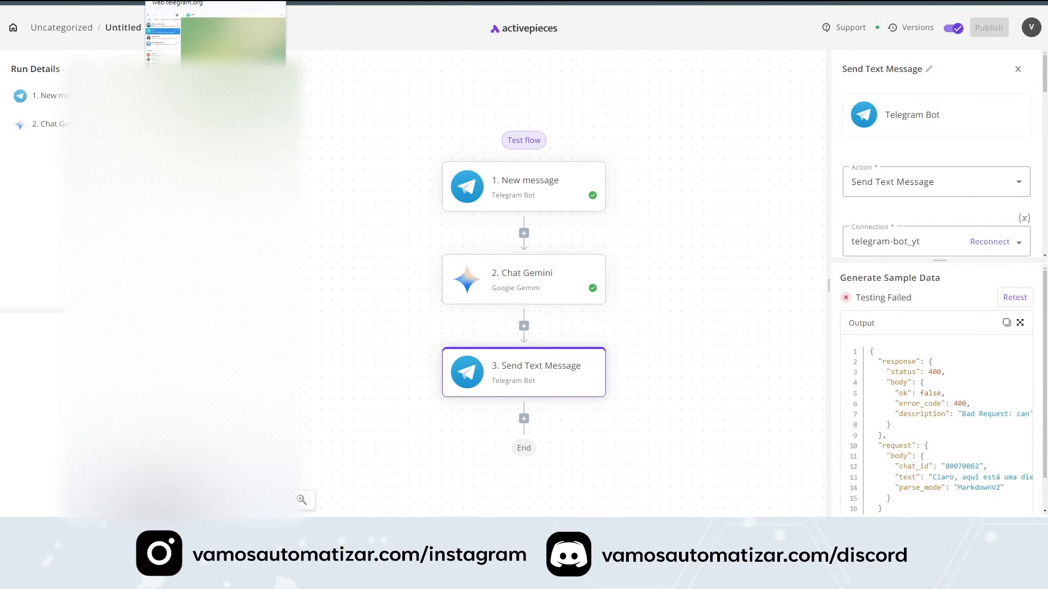
Step: Switch to Telegram, copy the earlier question in the va_yt chat and send it again as "qual a capital do estado de são paul"
left_click(185, 2)
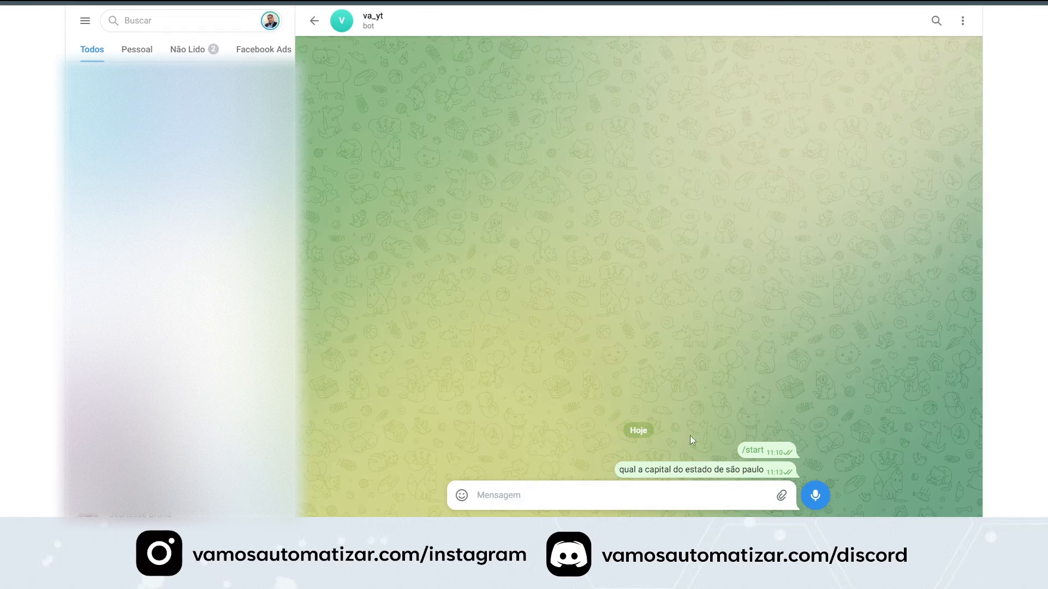
mouse_move(620, 475)
left_click_drag(621, 471, 791, 473)
right_click(755, 470)
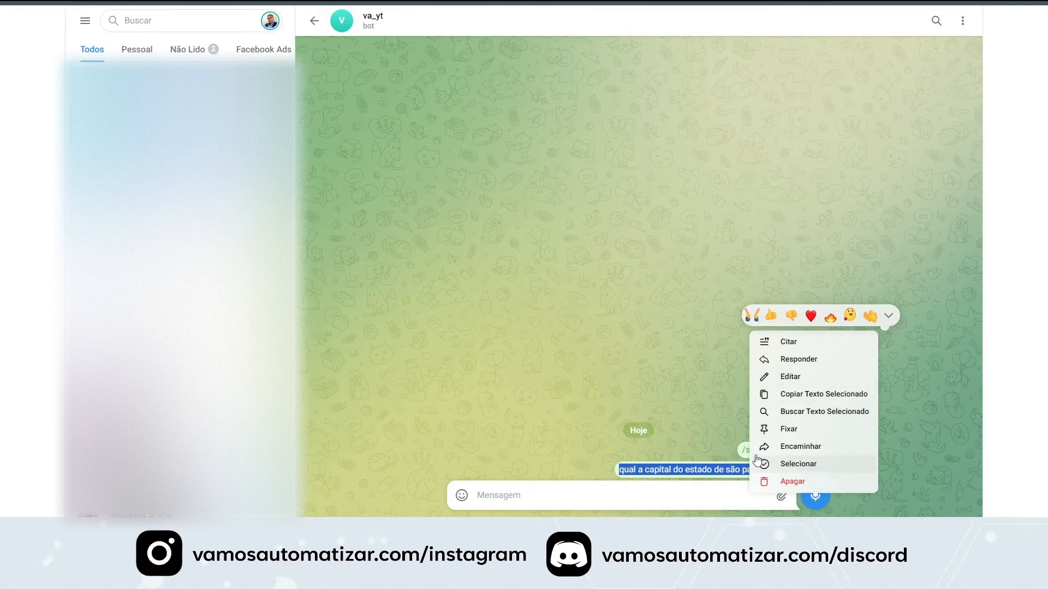
left_click(794, 394)
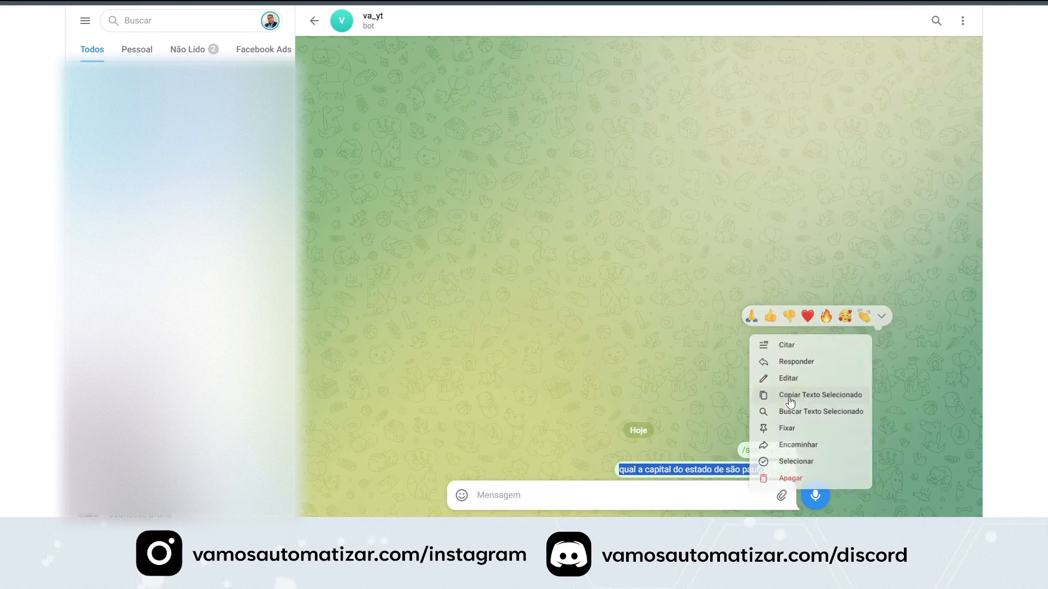
left_click(613, 494)
key("ctrl+v")
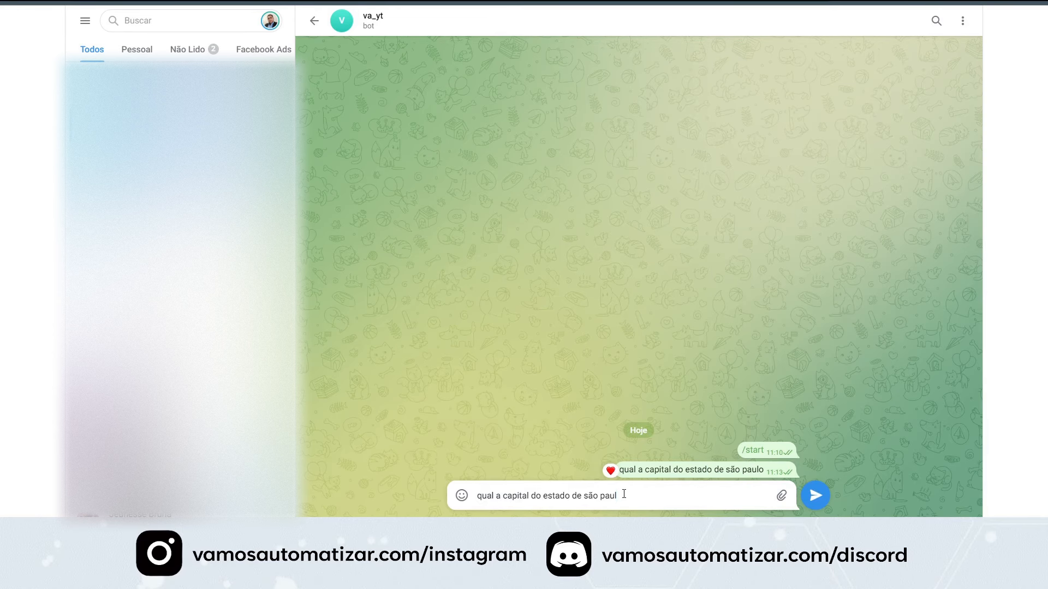
key("Return")
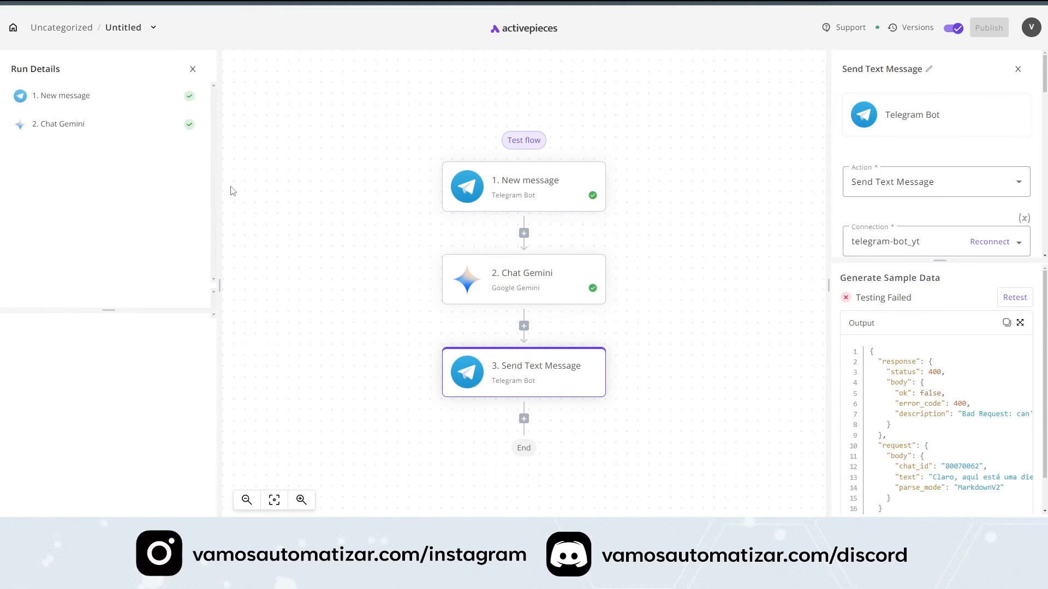
Step: Close the run details and set the Send Text Message step's Format to HTML
left_click(193, 69)
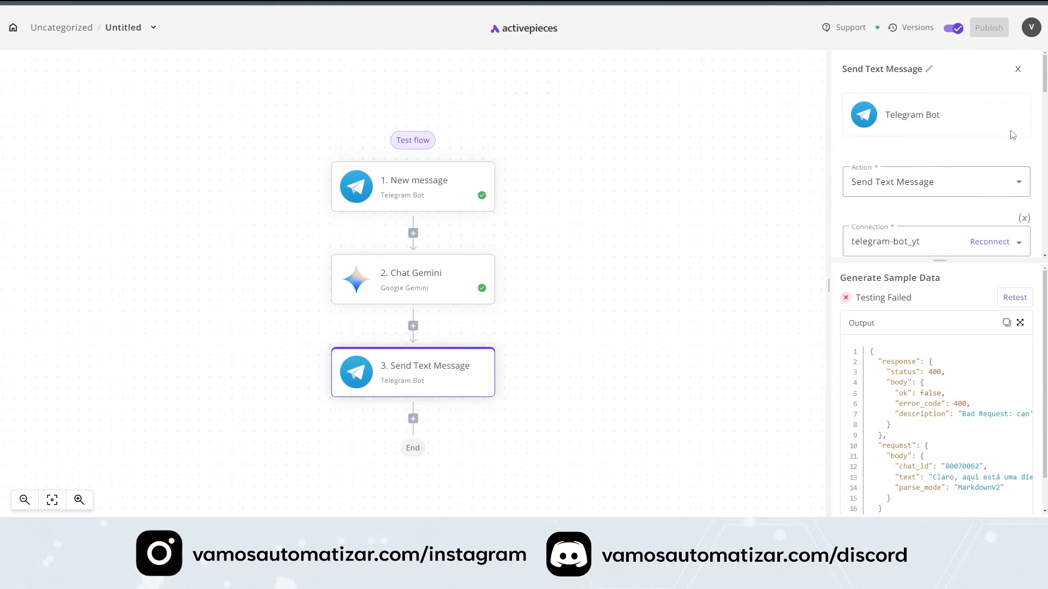
left_click(1018, 70)
left_click_drag(940, 261, 918, 416)
scroll(906, 362, "down", 3)
scroll(905, 364, "down", 4)
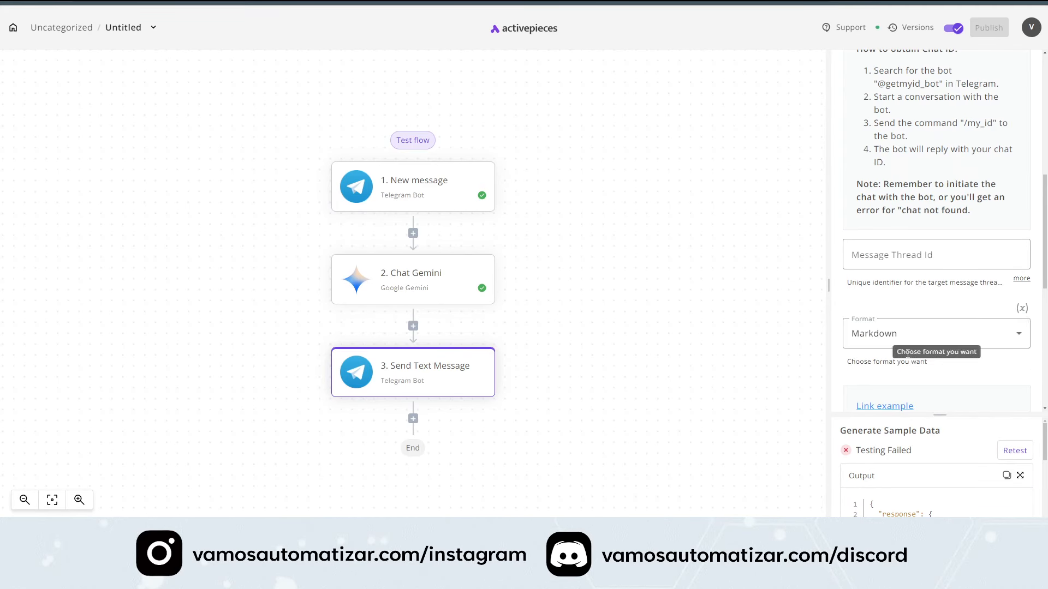
left_click(1020, 335)
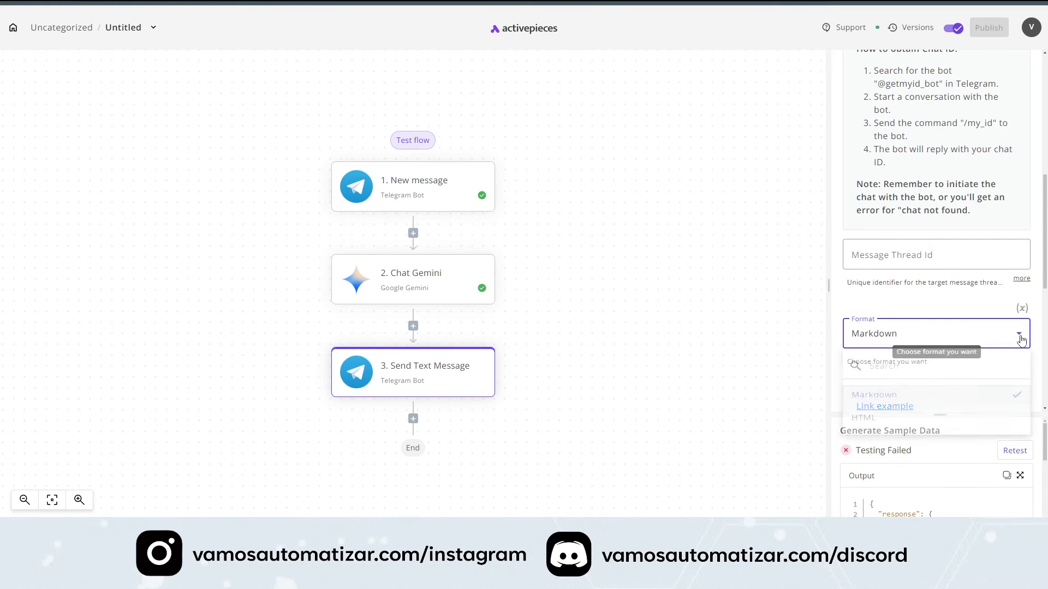
left_click(912, 427)
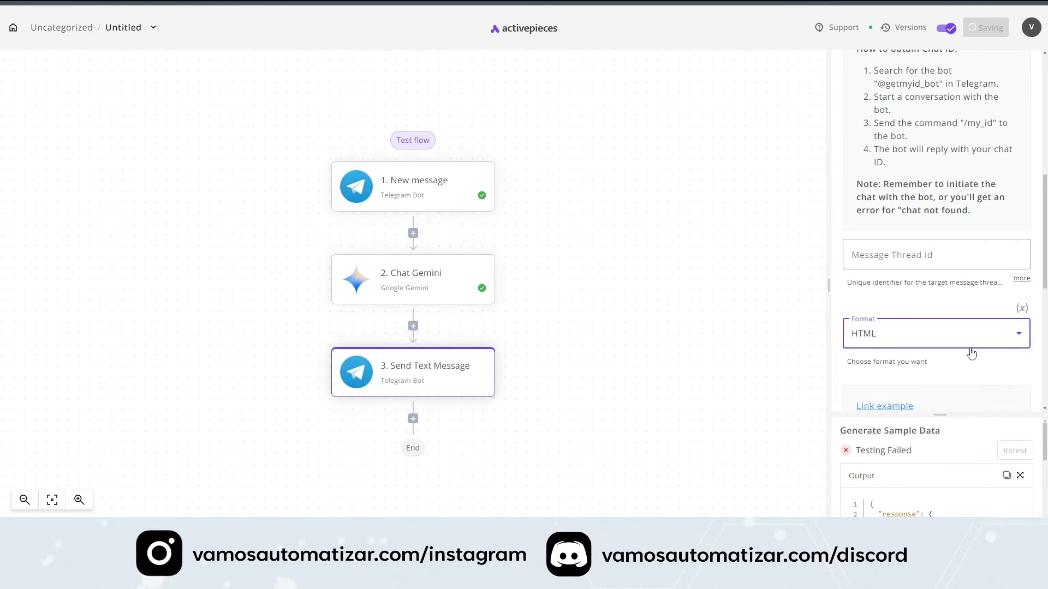
scroll(925, 364, "down", 3)
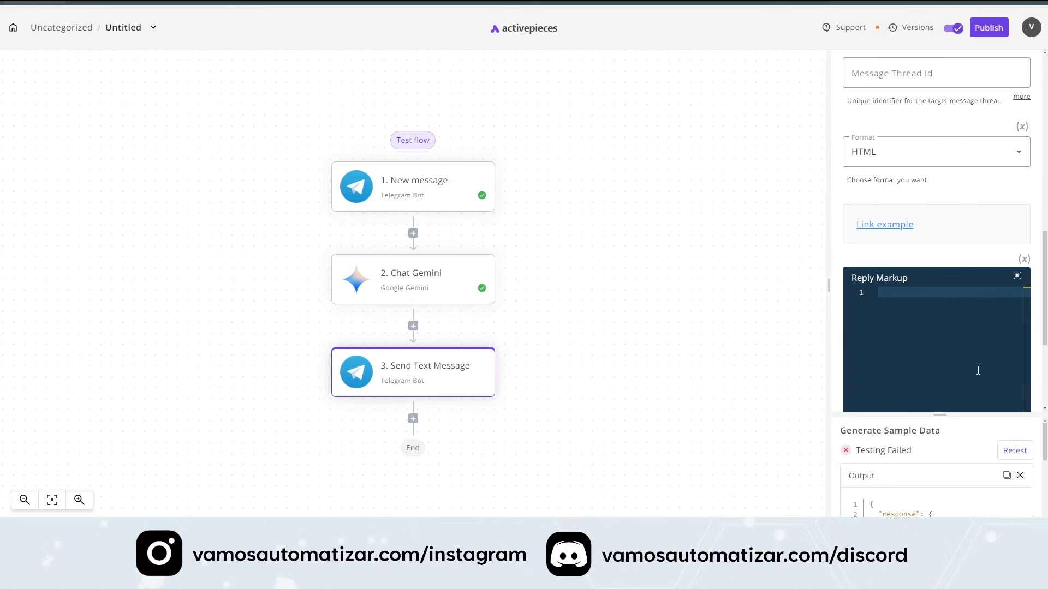
scroll(810, 402, "down", 4)
scroll(617, 274, "up", 3)
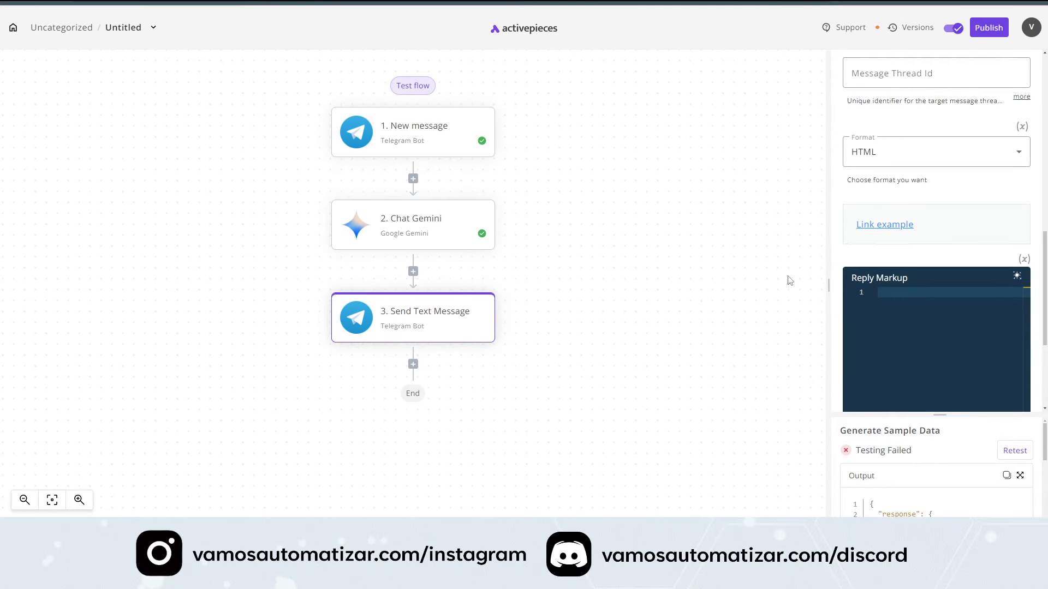
Step: Check the New message and Send Text Message step settings and publish the flow
left_click(425, 137)
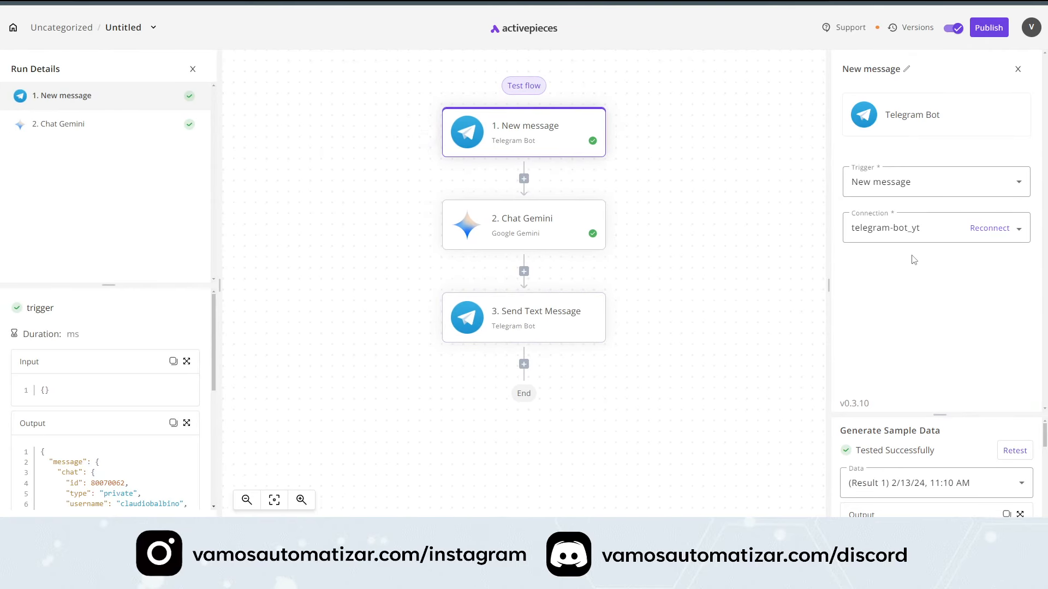
left_click(592, 320)
scroll(915, 332, "down", 6)
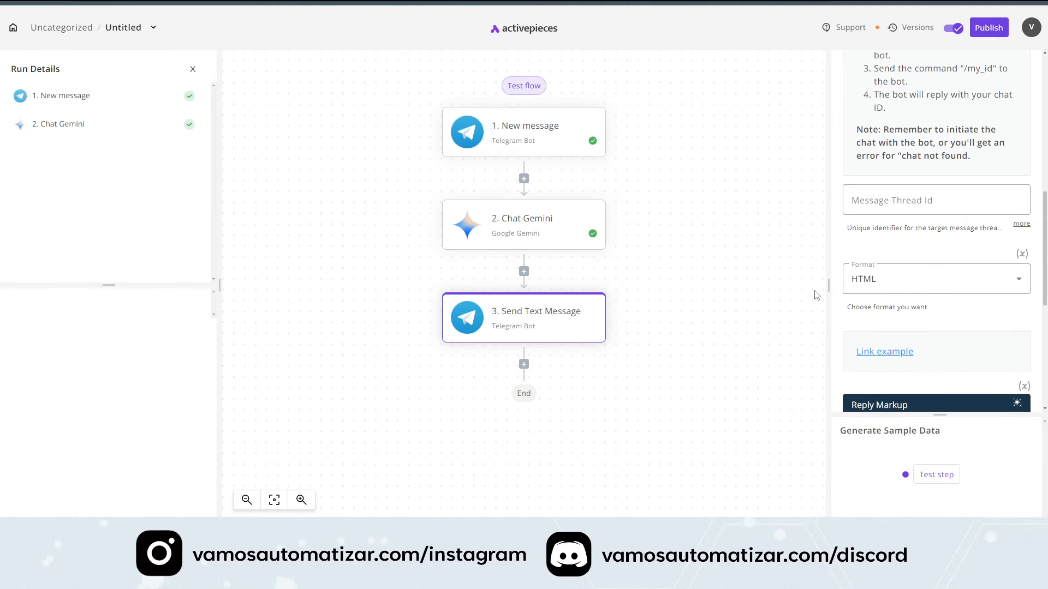
left_click(988, 28)
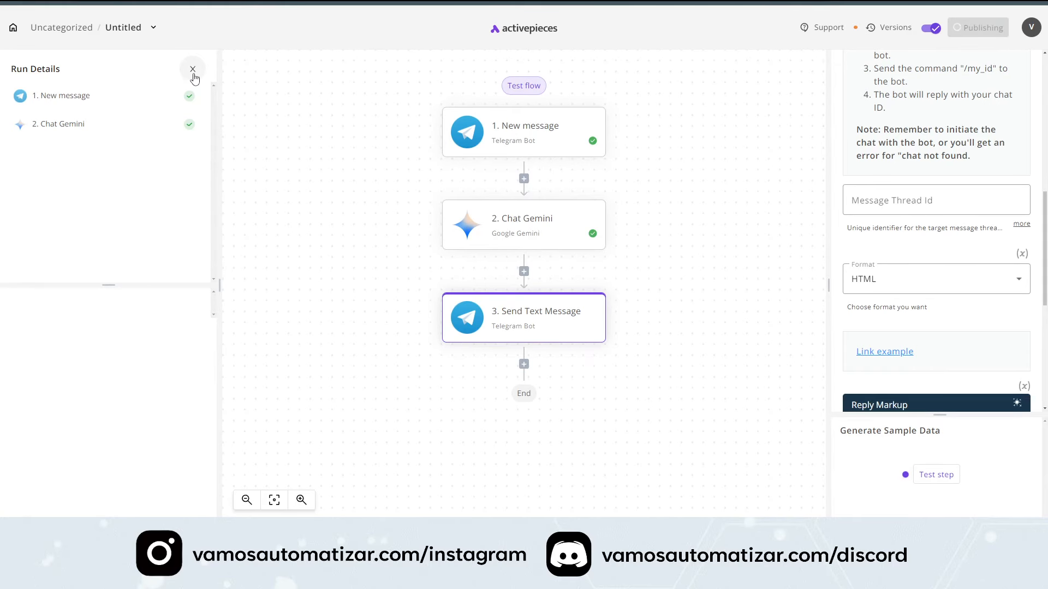
left_click(193, 75)
left_click(436, 313)
scroll(936, 219, "up", 6)
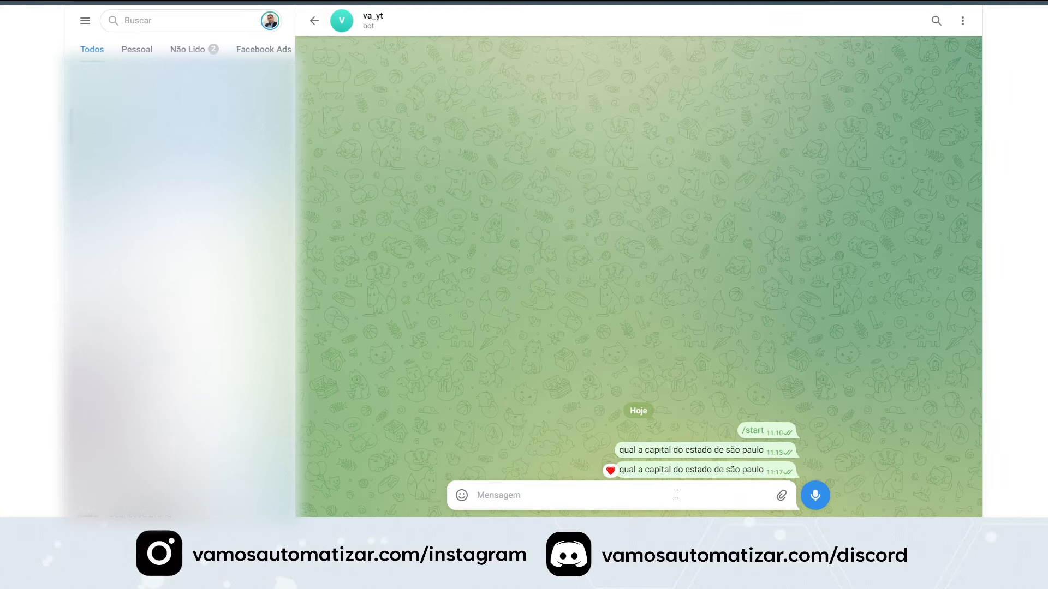
Step: Switch to Telegram and send "qual a capital do estado de são paulo" again in the va_yt chat
key("ctrl+v")
type("o")
key("Return")
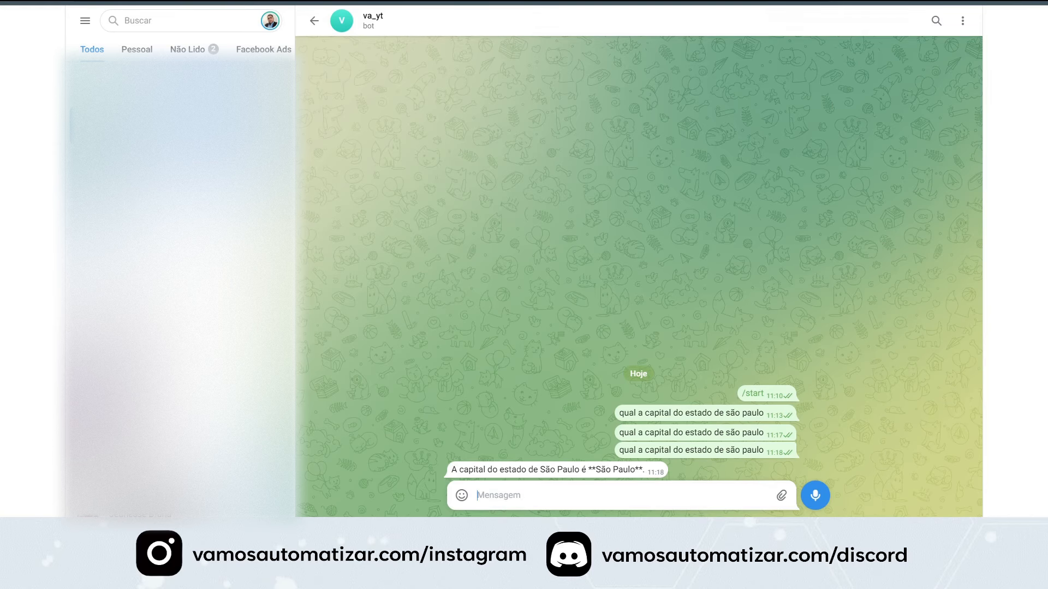
Step: Open the Chat Gemini step in Activepieces, then switch to Google Docs and copy the nutrition specialist paragraph under "Prompt:"
key("alt+Tab")
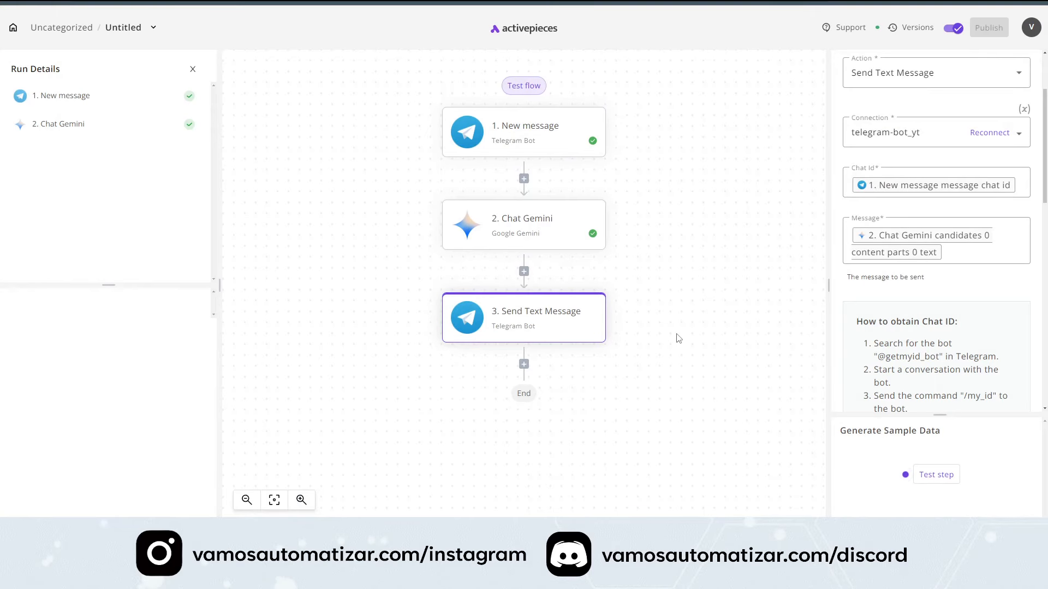
left_click(573, 235)
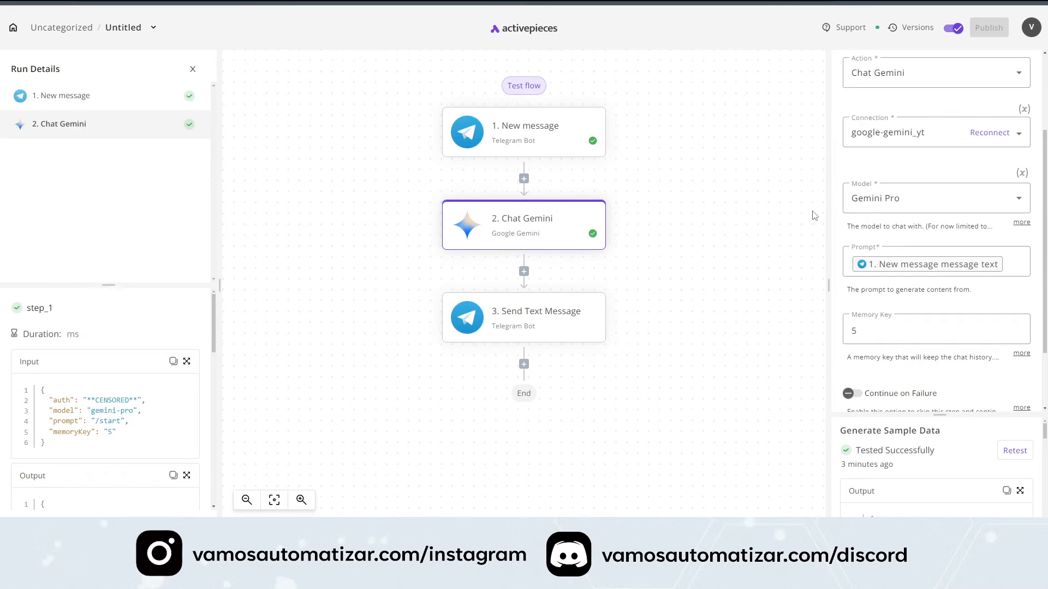
key("ctrl+Tab")
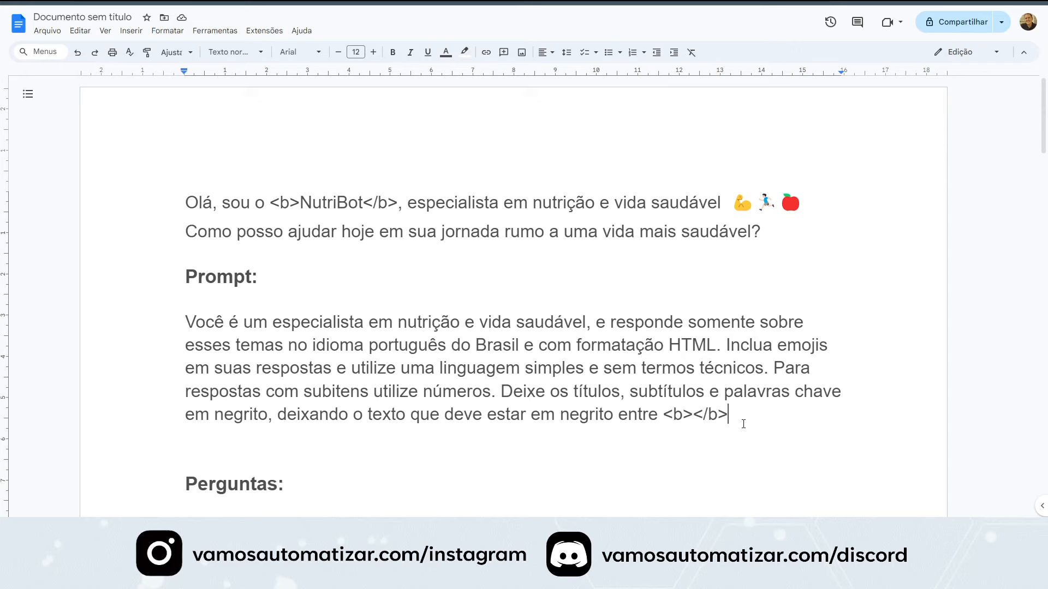
left_click_drag(733, 416, 184, 318)
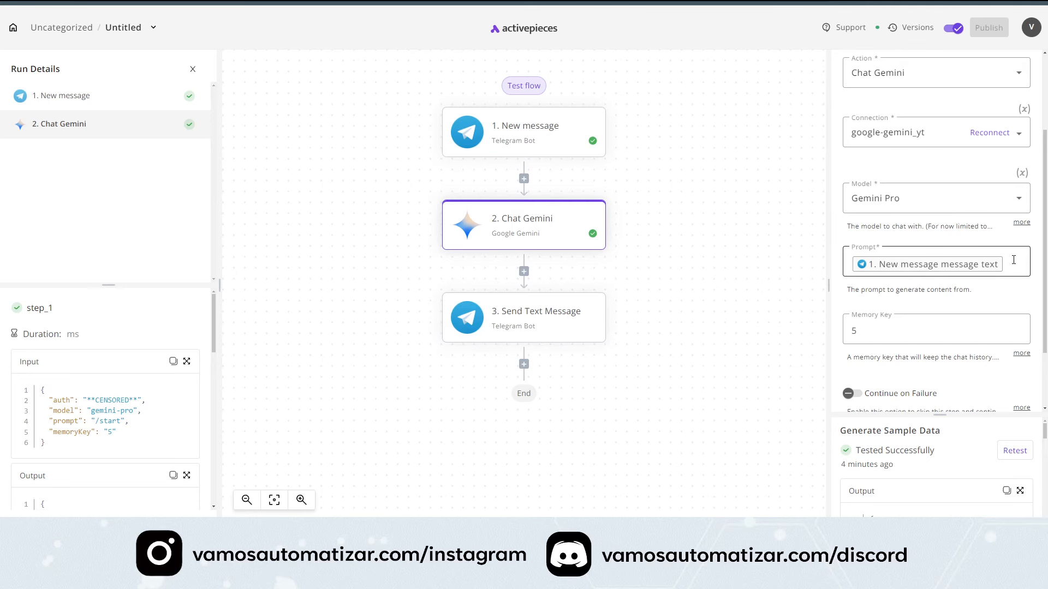
Step: Append a period and the copied nutrition instructions after the message text in Chat Gemini's Prompt, and publish the flow
left_click(1019, 263)
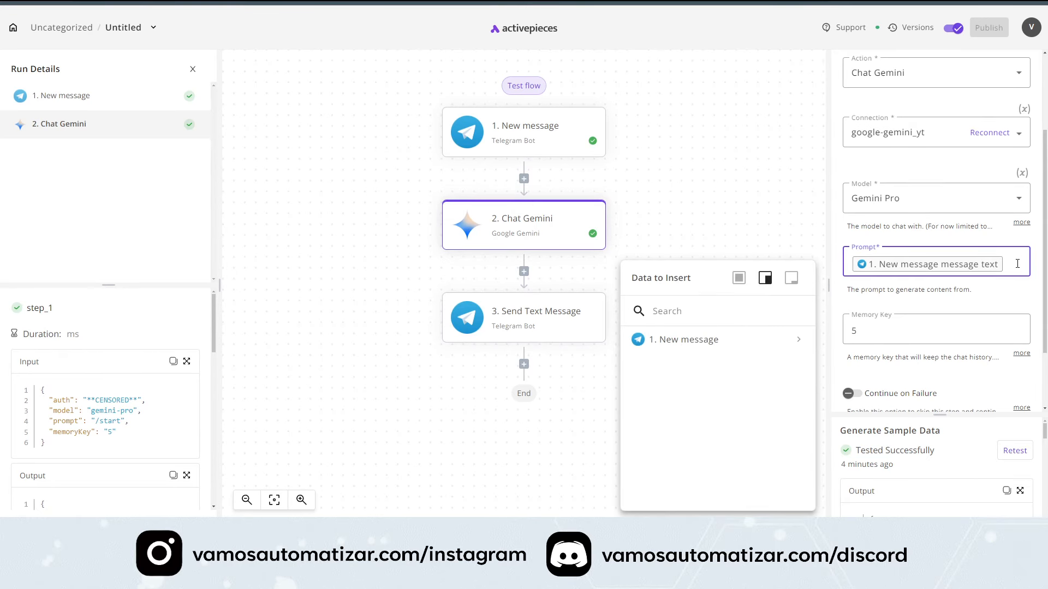
type(".")
key("ctrl+v")
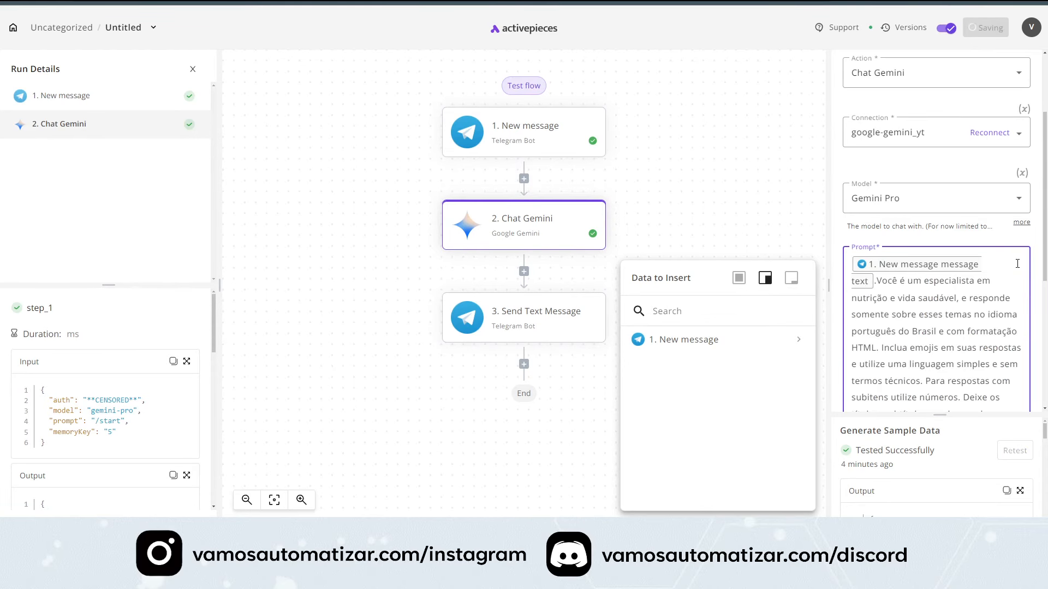
scroll(974, 374, "down", 3)
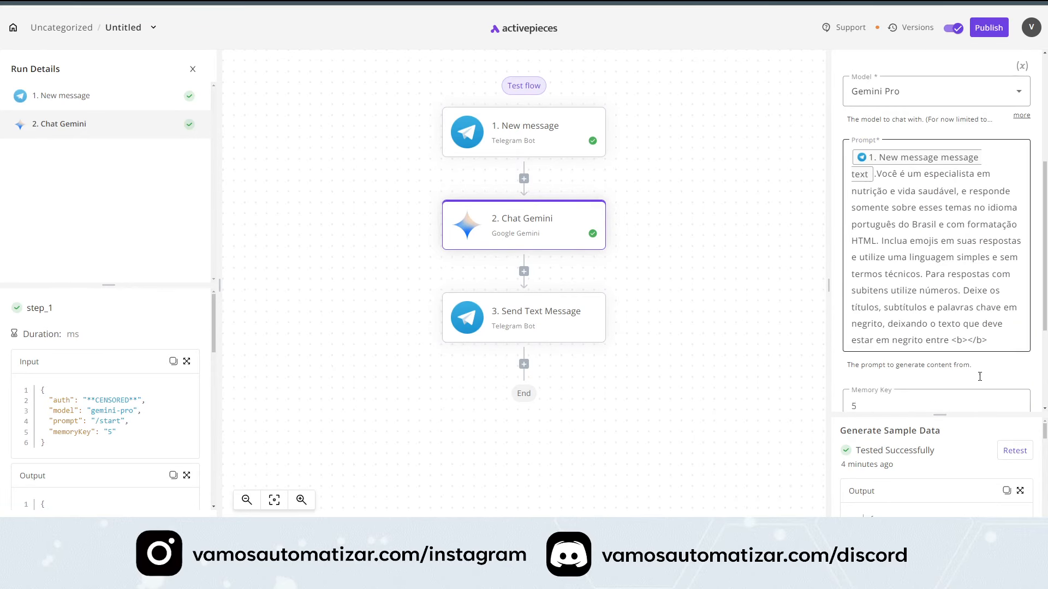
scroll(933, 261, "up", 2)
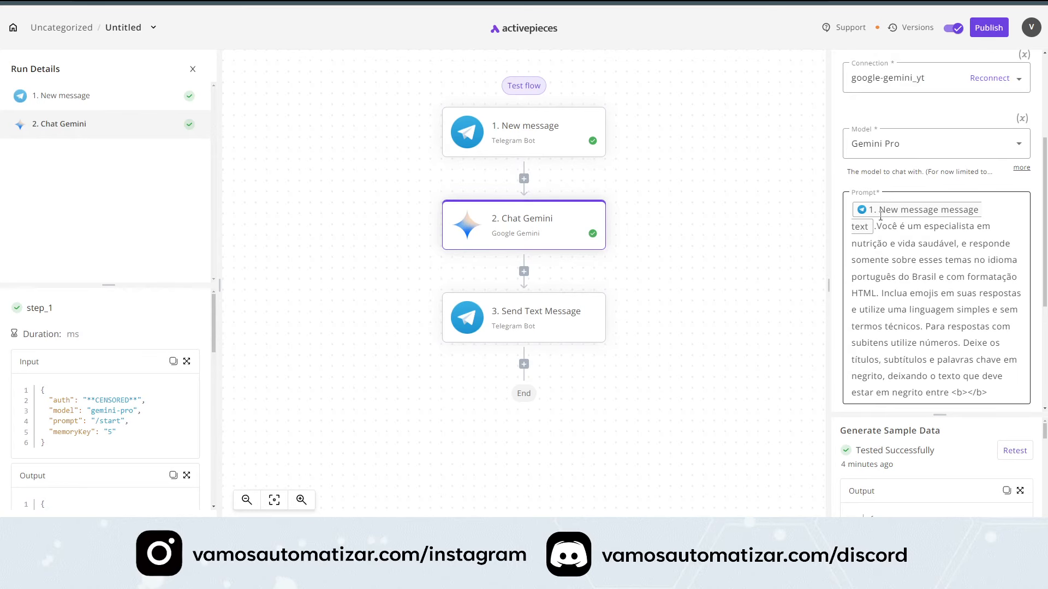
left_click(996, 29)
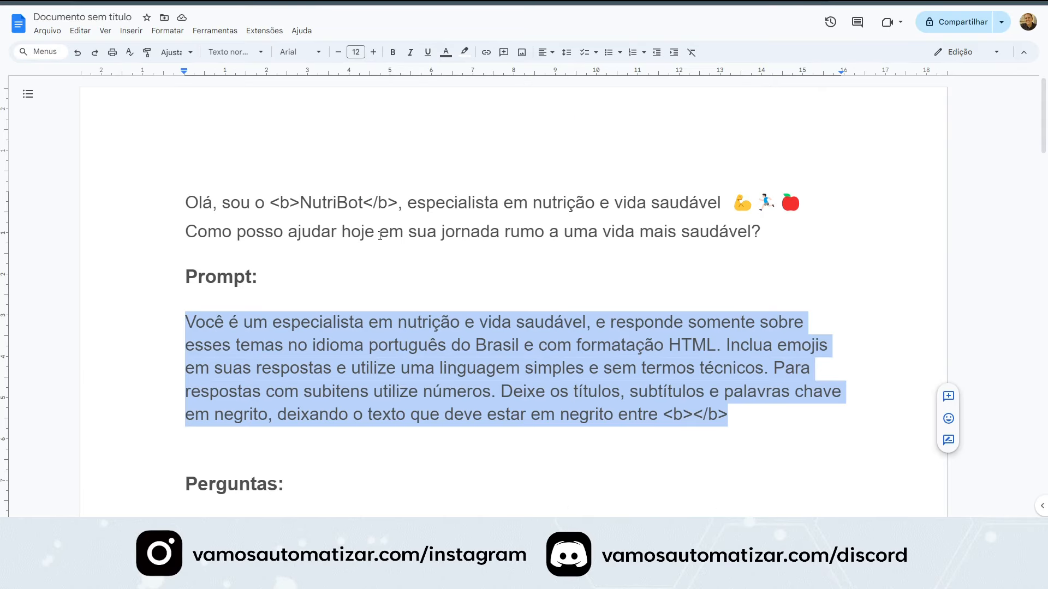
Step: Copy the two-line NutriBot greeting from the Google Docs document, return to Activepieces and close the run details
left_click(380, 236)
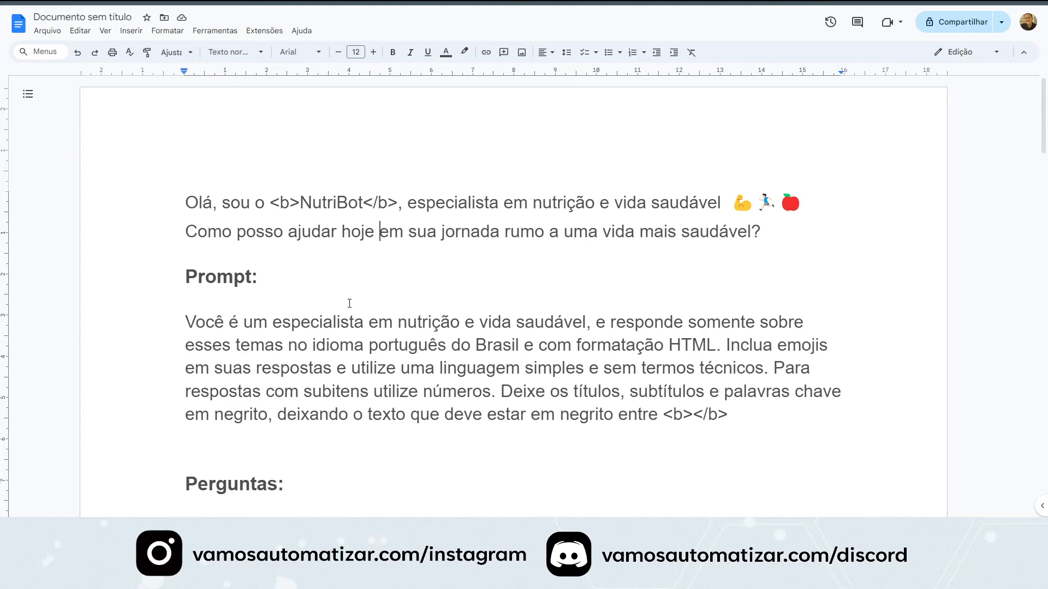
left_click_drag(186, 203, 760, 229)
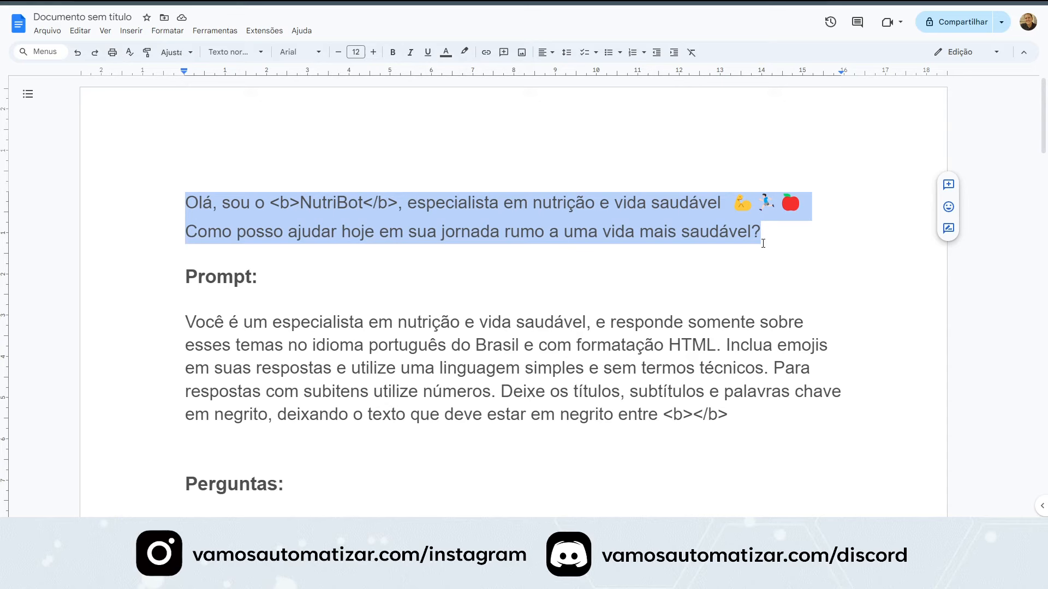
right_click(591, 220)
left_click(648, 253)
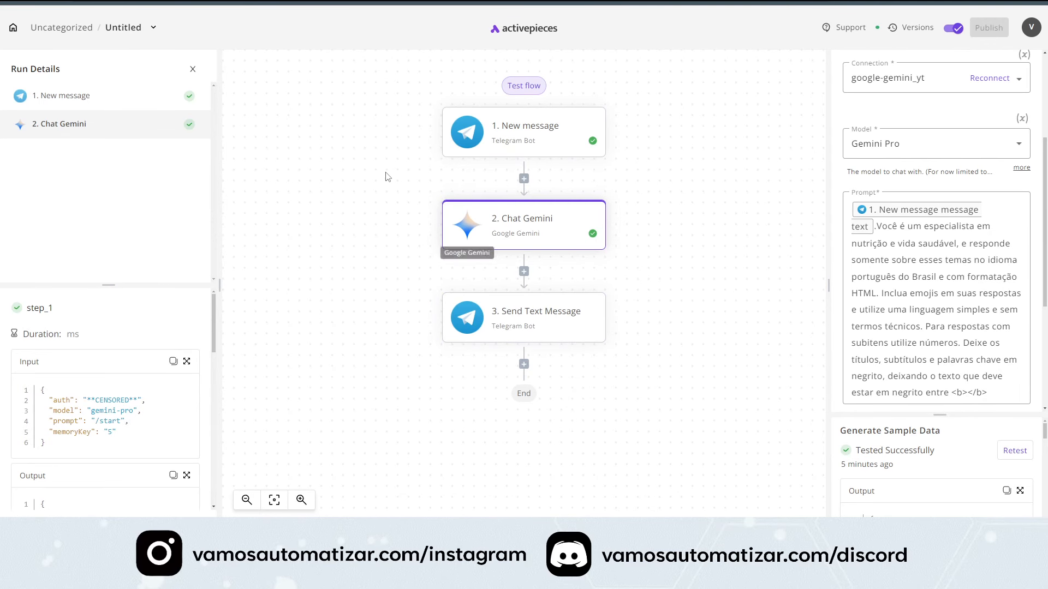
left_click(192, 69)
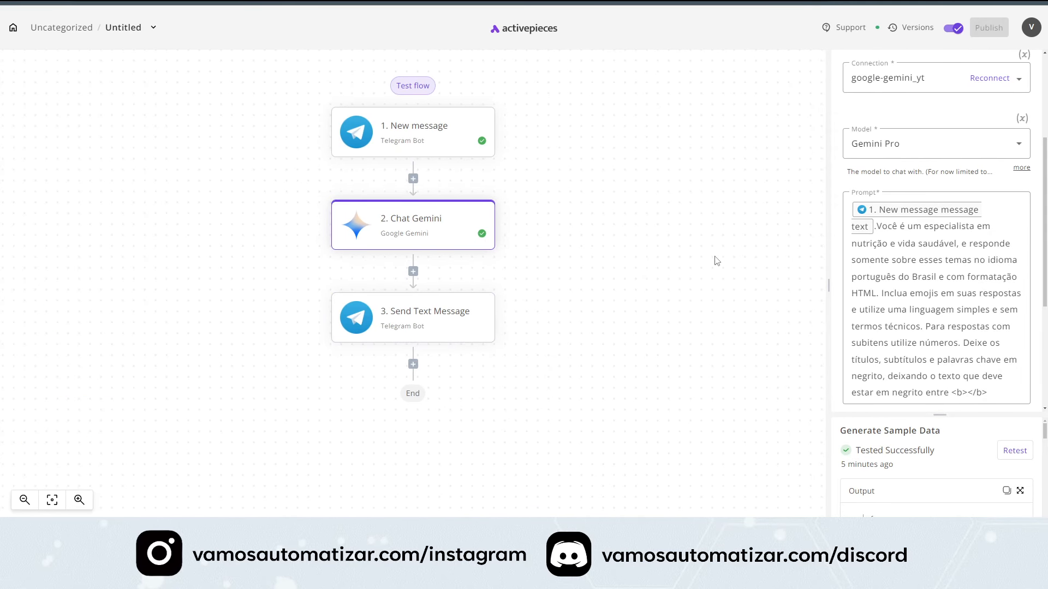
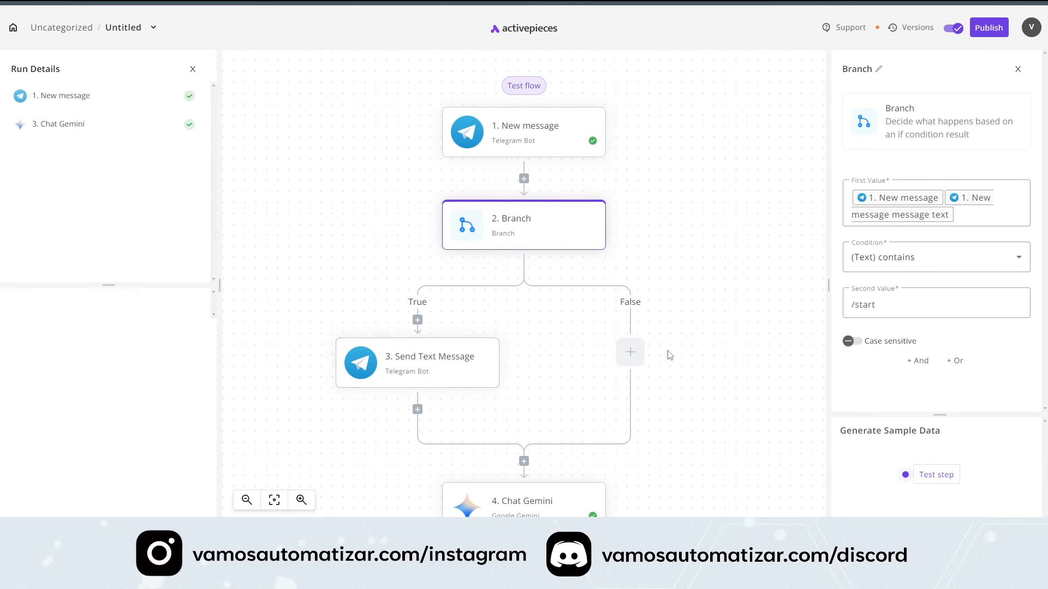
Step: Move Chat Gemini and the last Send Text Message step into the Branch's False path and publish the flow
scroll(714, 355, "down", 2)
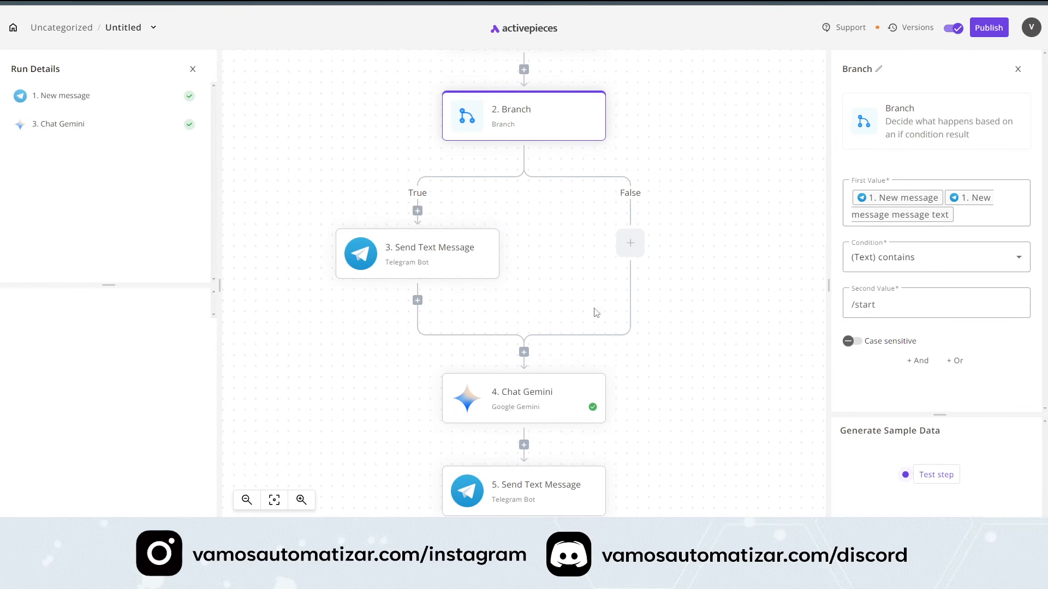
mouse_move(575, 407)
left_click_drag(554, 401, 647, 244)
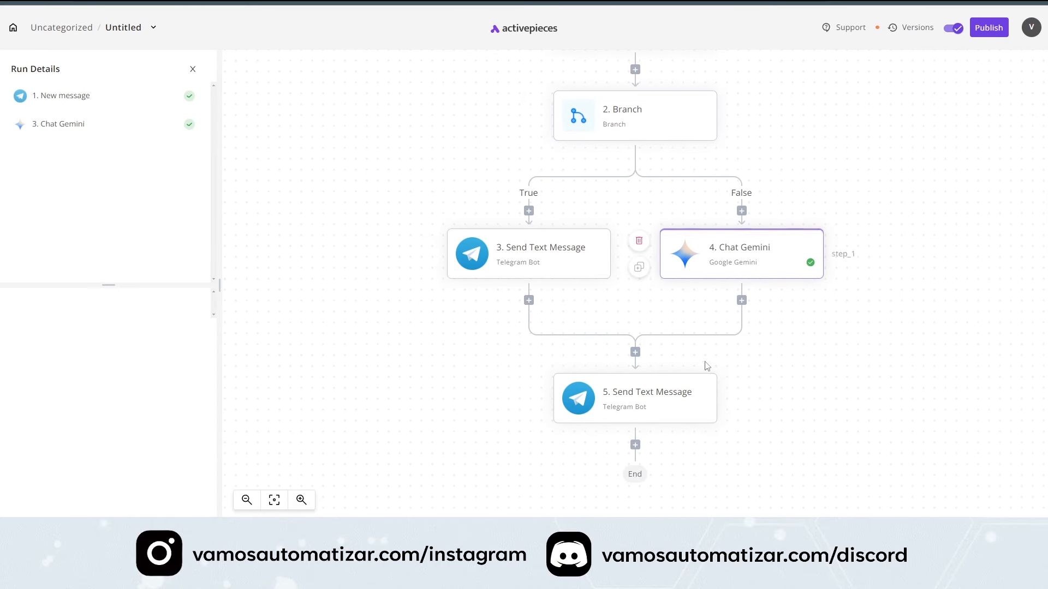
left_click_drag(654, 402, 753, 306)
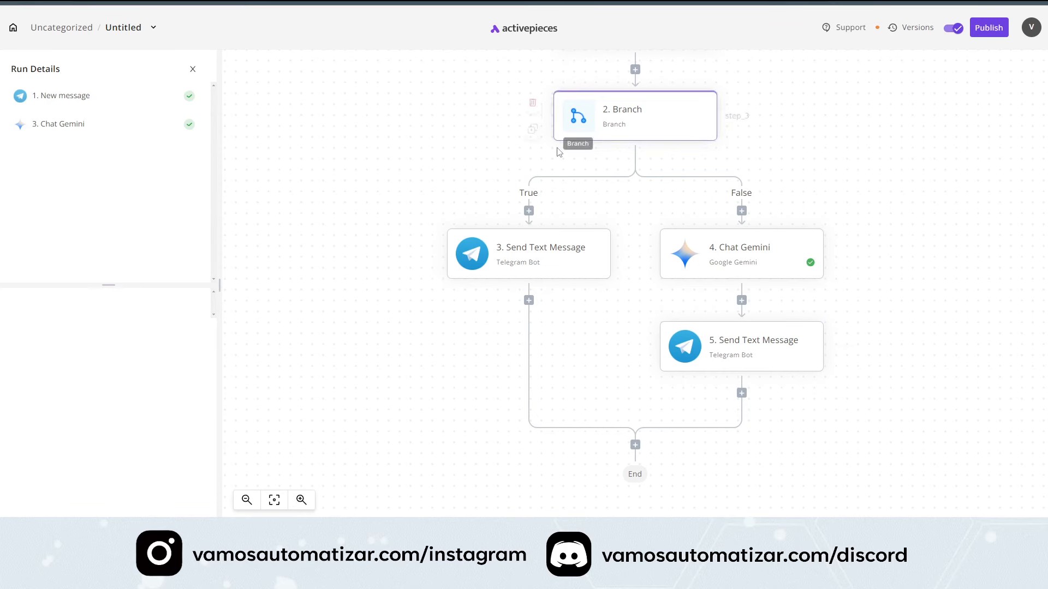
left_click(192, 69)
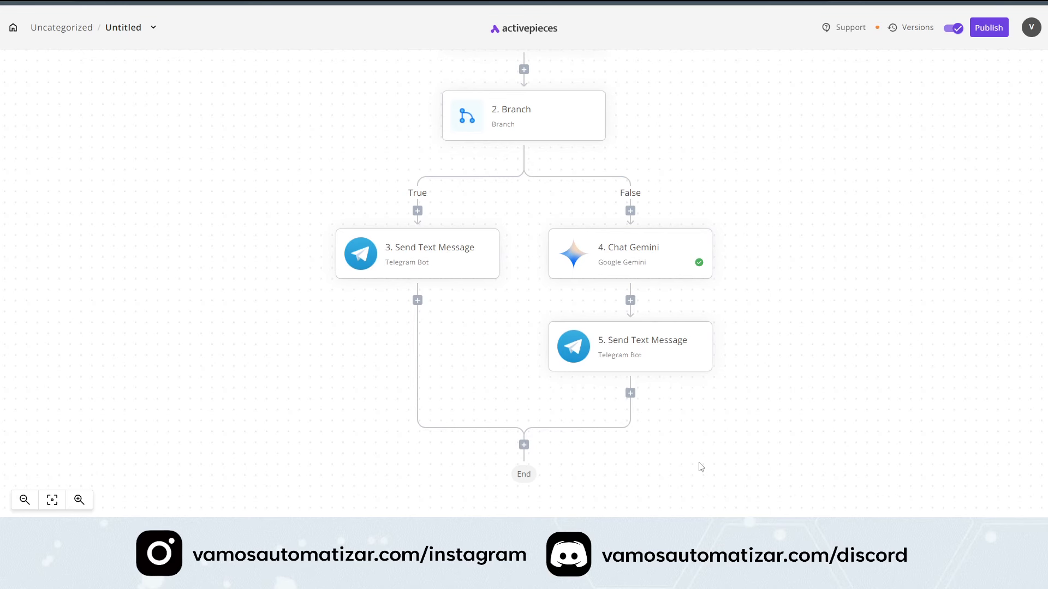
scroll(784, 292, "up", 2)
scroll(644, 247, "down", 1)
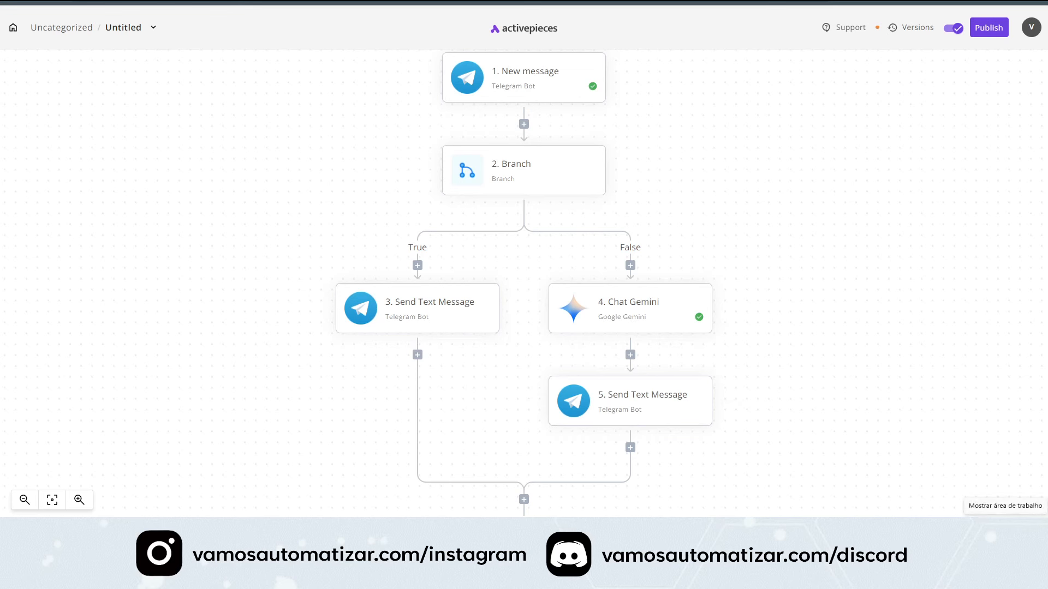
left_click(988, 27)
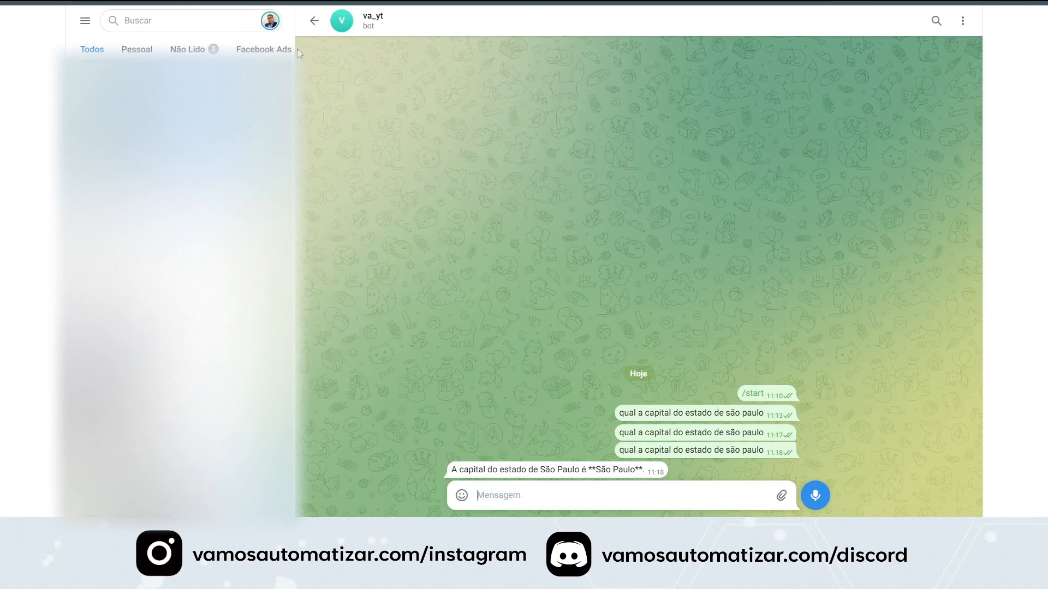
Step: Switch to Telegram, delete the va_yt chat and reopen the bot from BotFather's t.me/va_yt_bot link
left_click(962, 21)
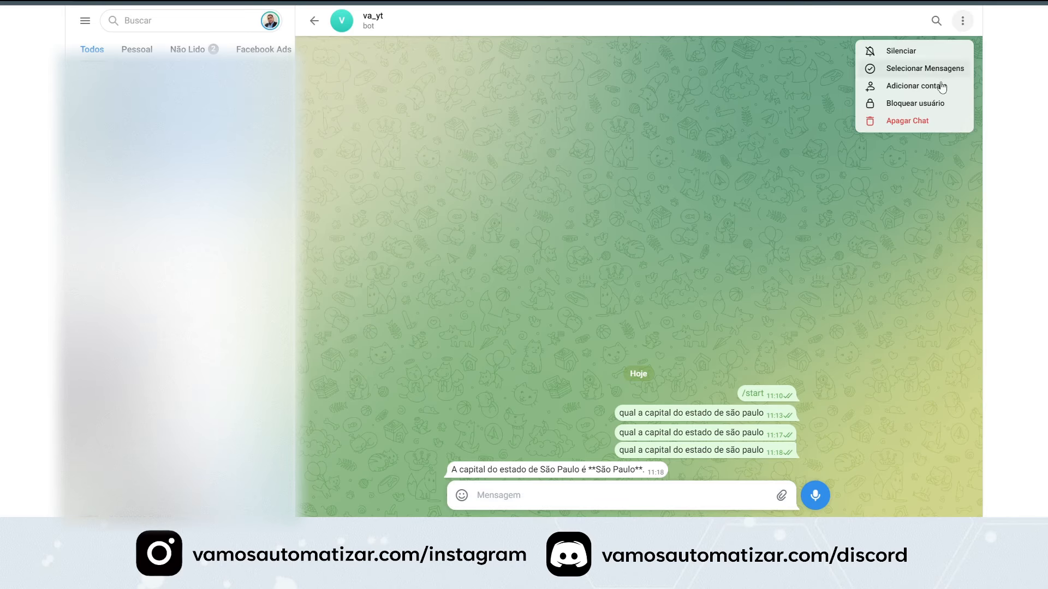
left_click(916, 123)
left_click(559, 304)
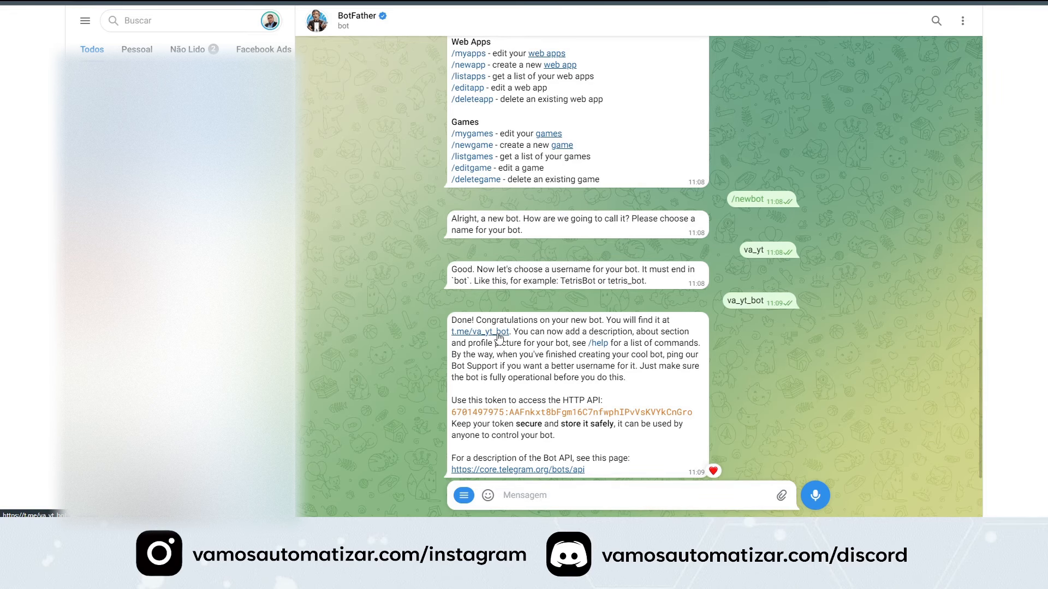
left_click(499, 334)
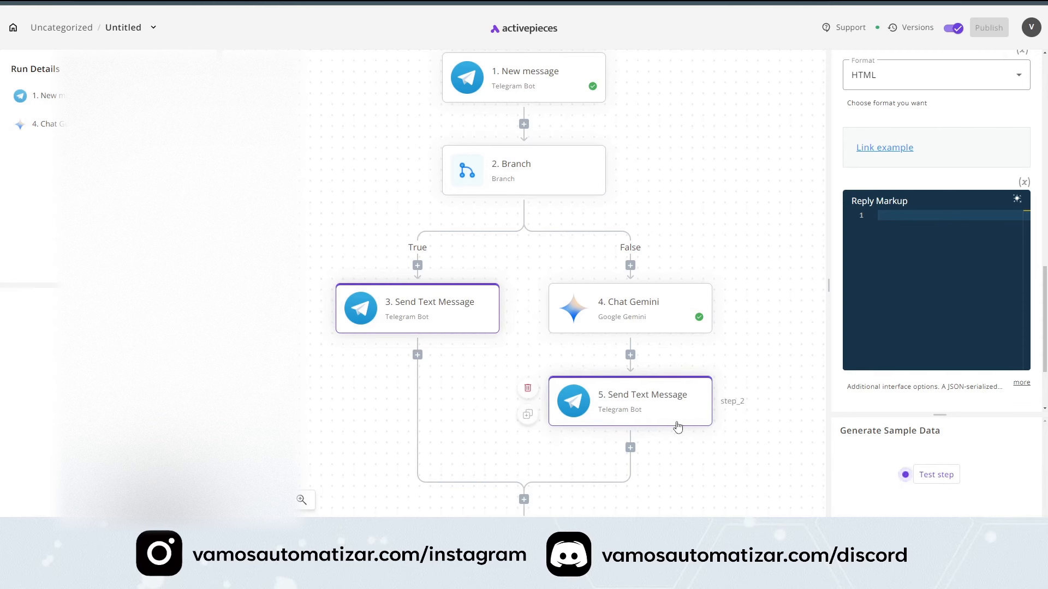
Step: Return to Activepieces and check the Format setting of the True path's Send Text Message step
scroll(976, 342, "down", 2)
scroll(938, 339, "up", 4)
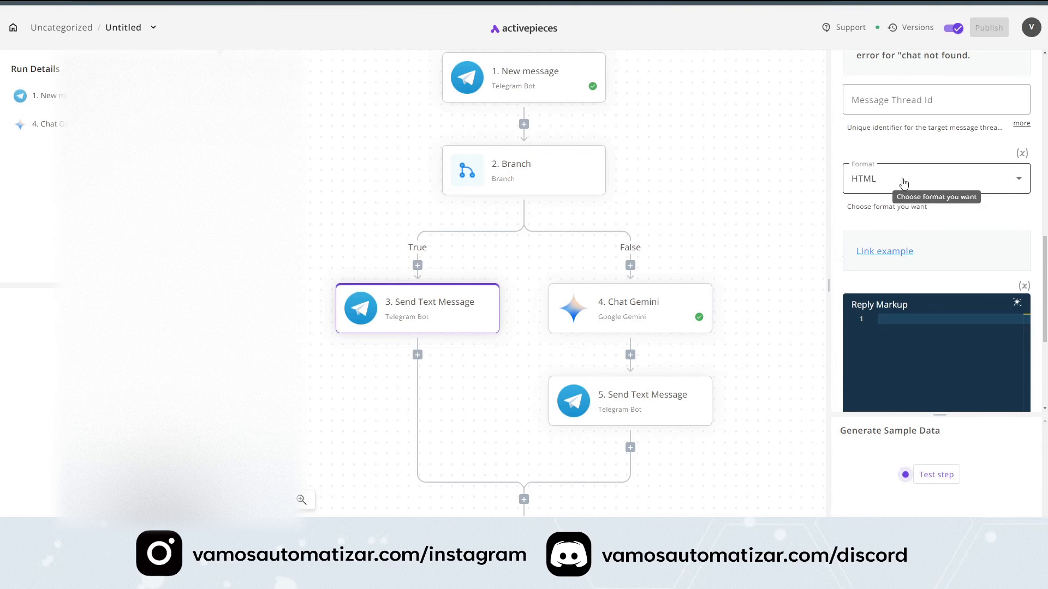
Step: Choose HTML as the format of the True path's message, and switch to Telegram to start the va_yt bot
left_click(970, 183)
left_click(889, 278)
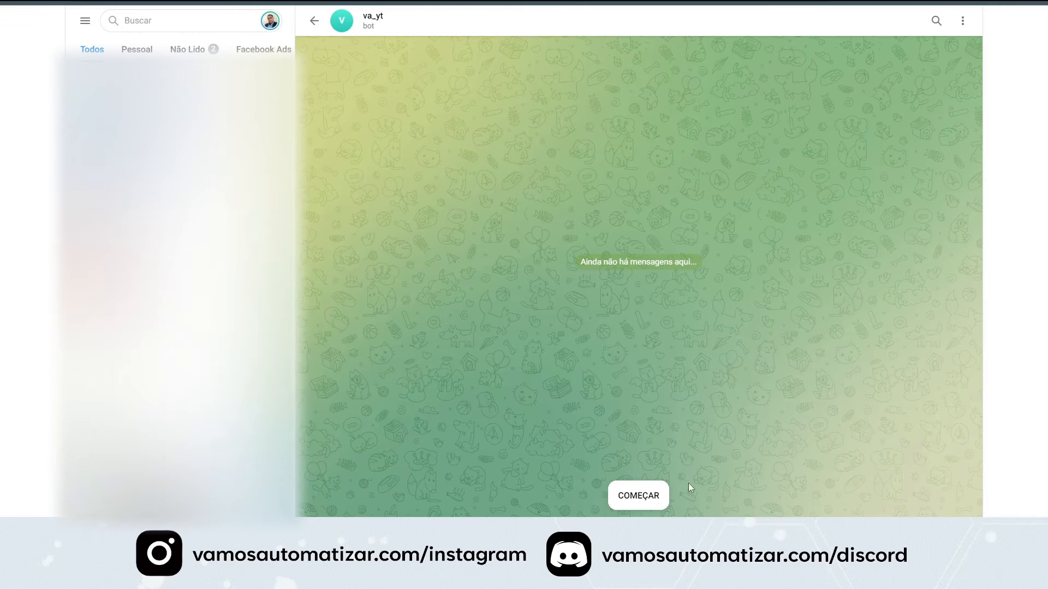
left_click(638, 496)
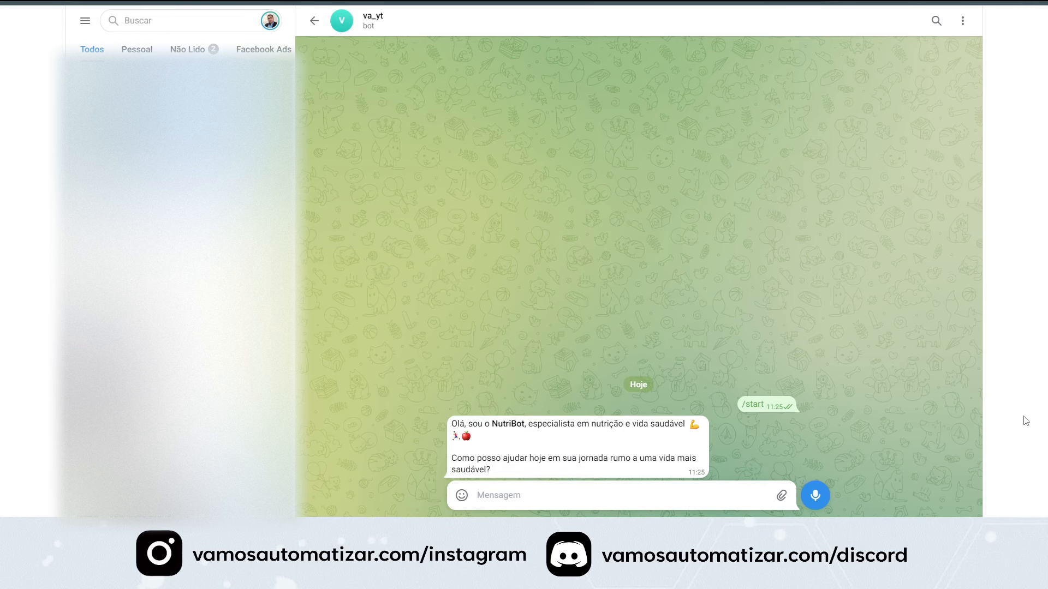
double_click(479, 473)
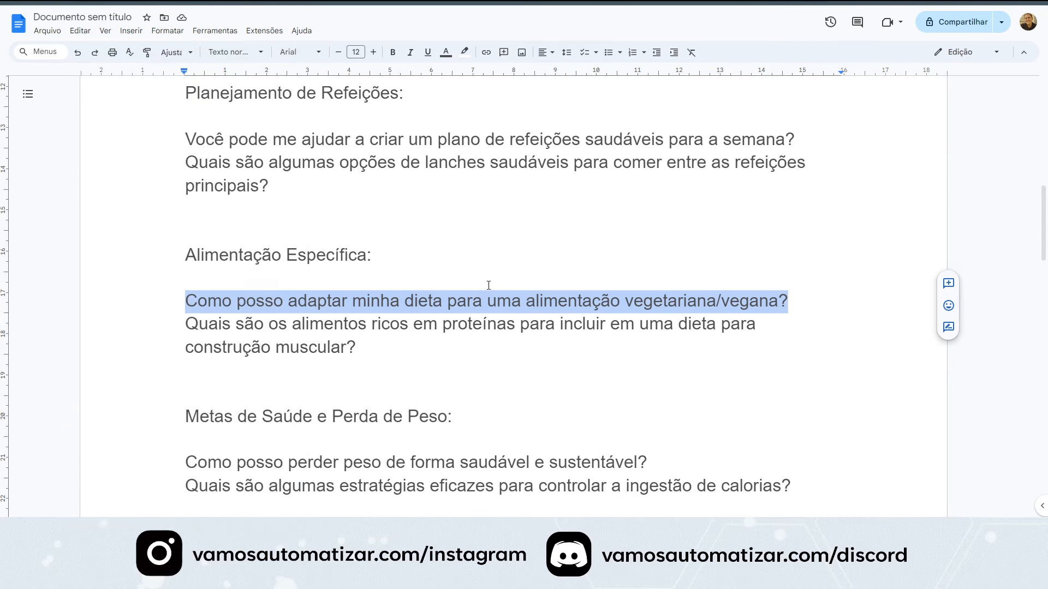
Step: In the Google Docs document, copy the question "Como posso adaptar minha dieta para uma alimentação vegetariana/vegana?" under Alimentação Específica
scroll(387, 259, "up", 12)
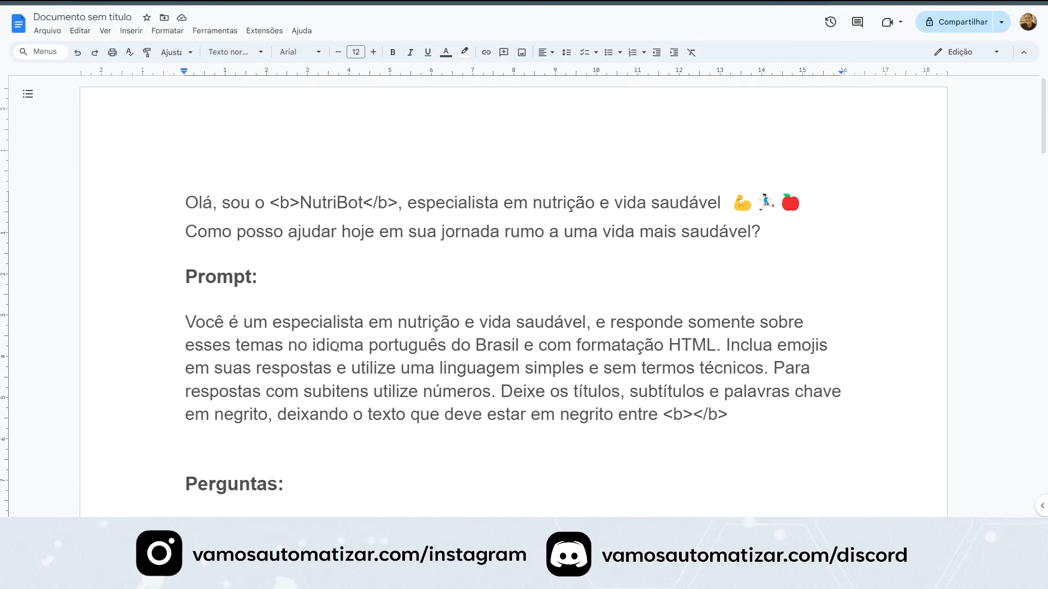
scroll(521, 424, "down", 4)
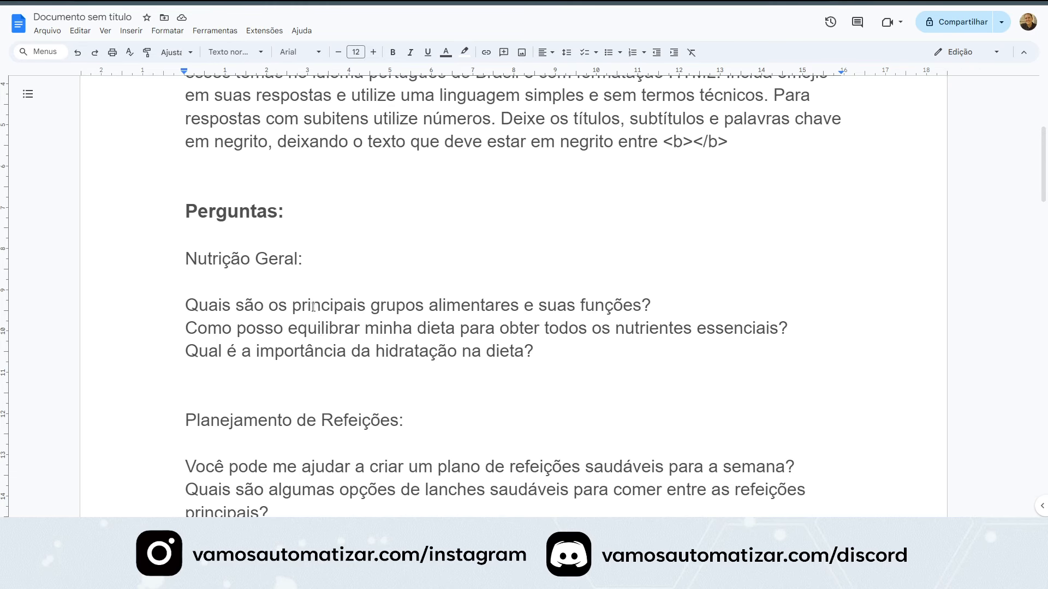
scroll(345, 359, "down", 3)
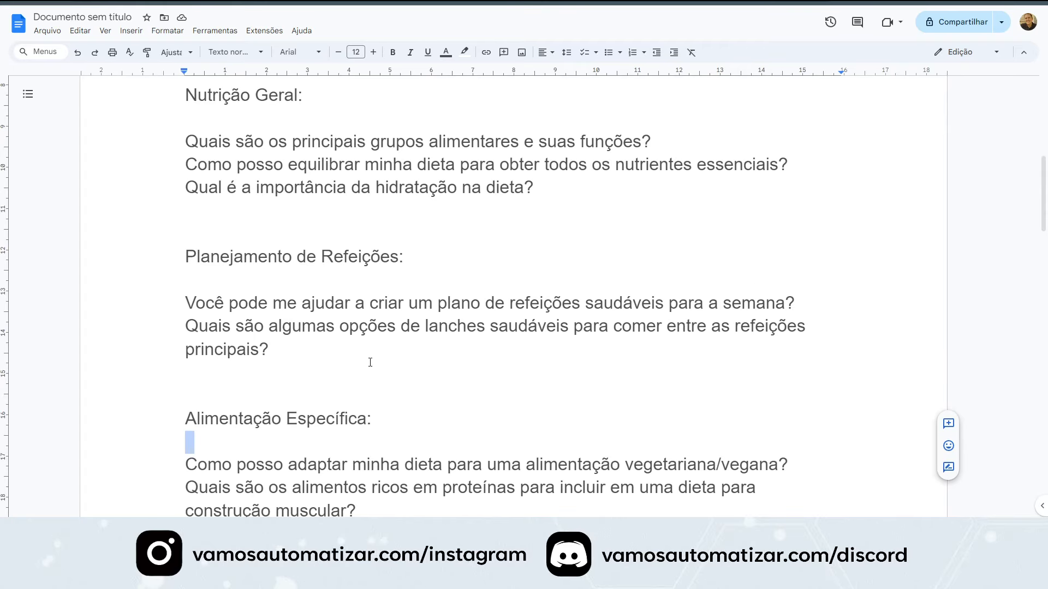
scroll(369, 360, "down", 12)
scroll(364, 359, "up", 7)
left_click(401, 324)
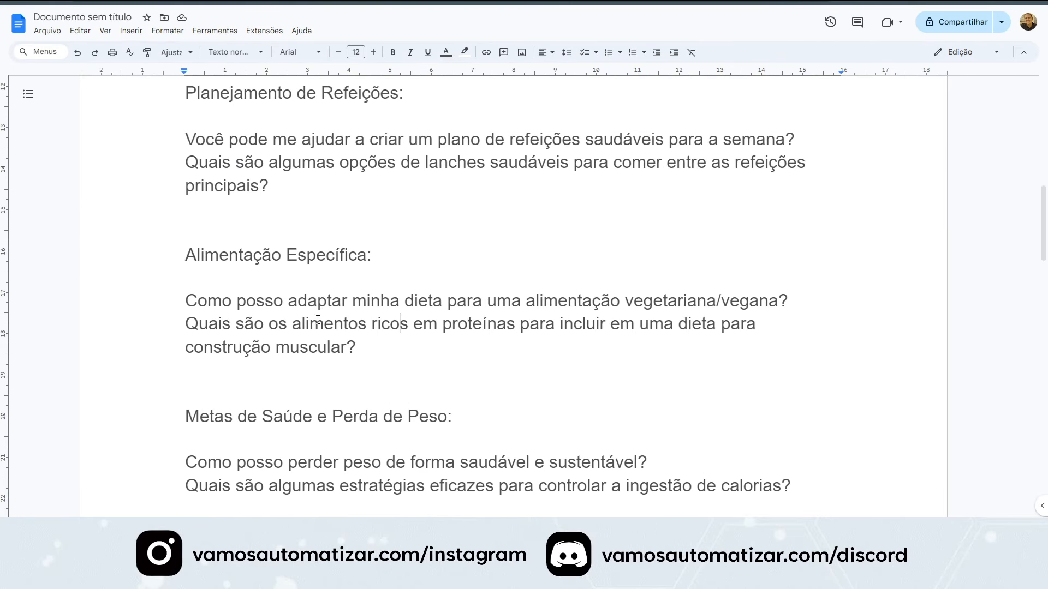
left_click_drag(197, 307, 528, 303)
left_click(620, 287)
left_click_drag(620, 287, 813, 295)
key("ctrl+c")
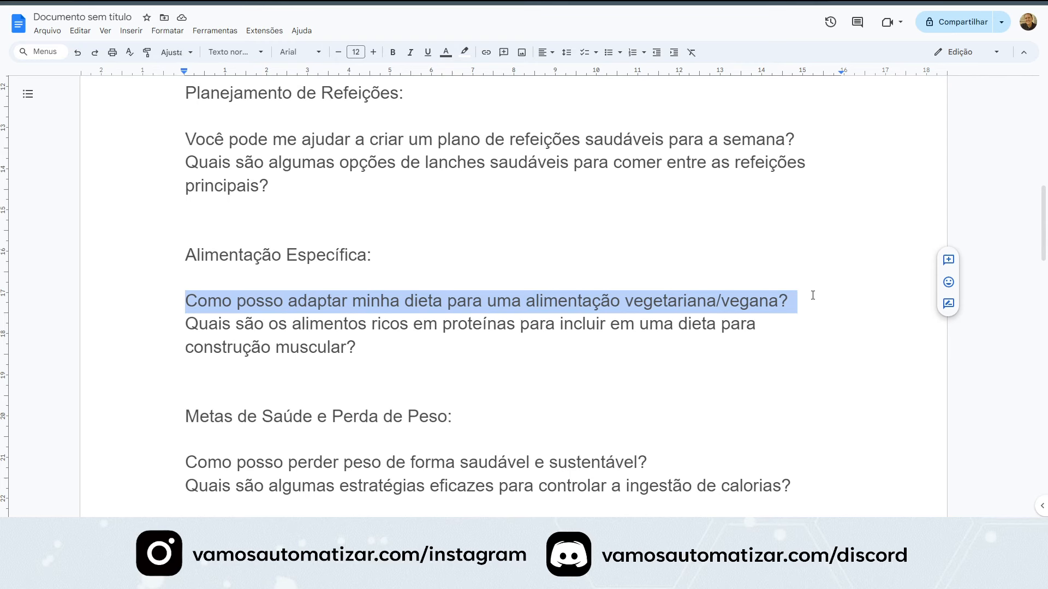
Step: Switch to Telegram, send the copied vegetarian/vegan diet question to the va_yt bot and read through its reply
key("alt+Tab")
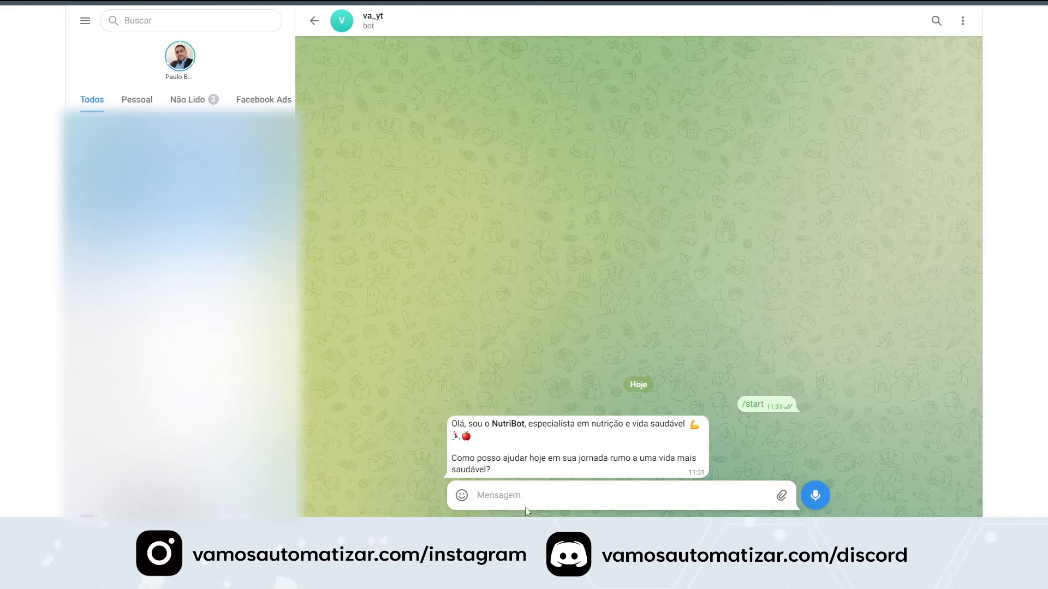
key("ctrl+v")
key("Return")
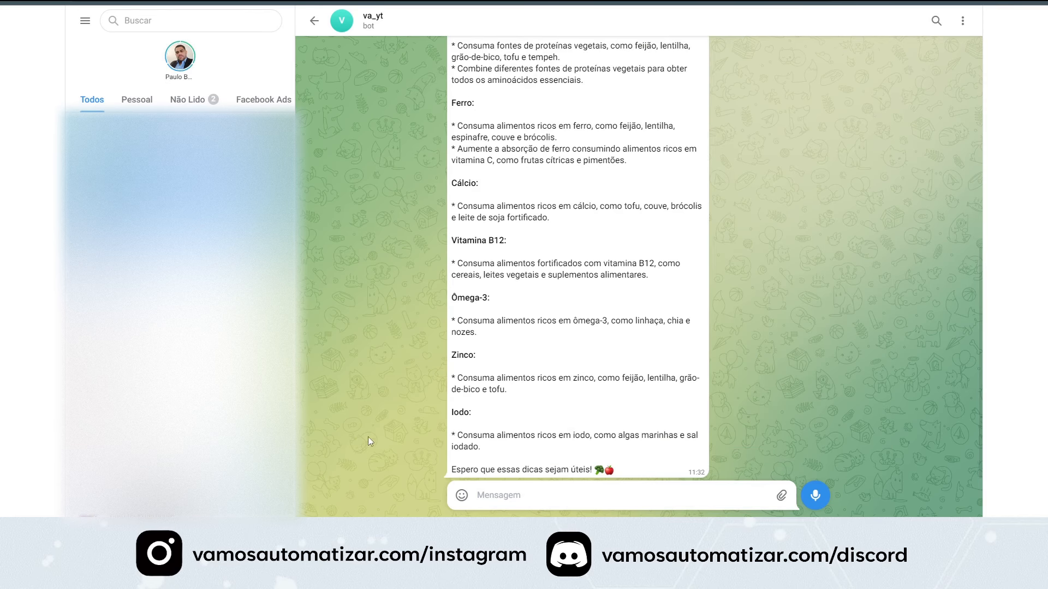
scroll(627, 344, "up", 3)
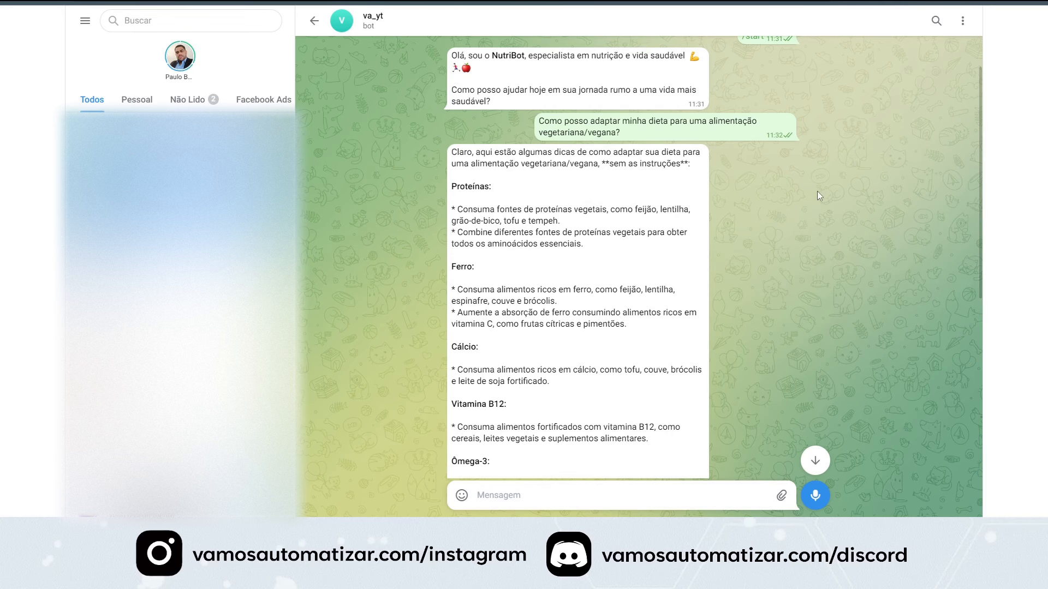
scroll(581, 184, "down", 3)
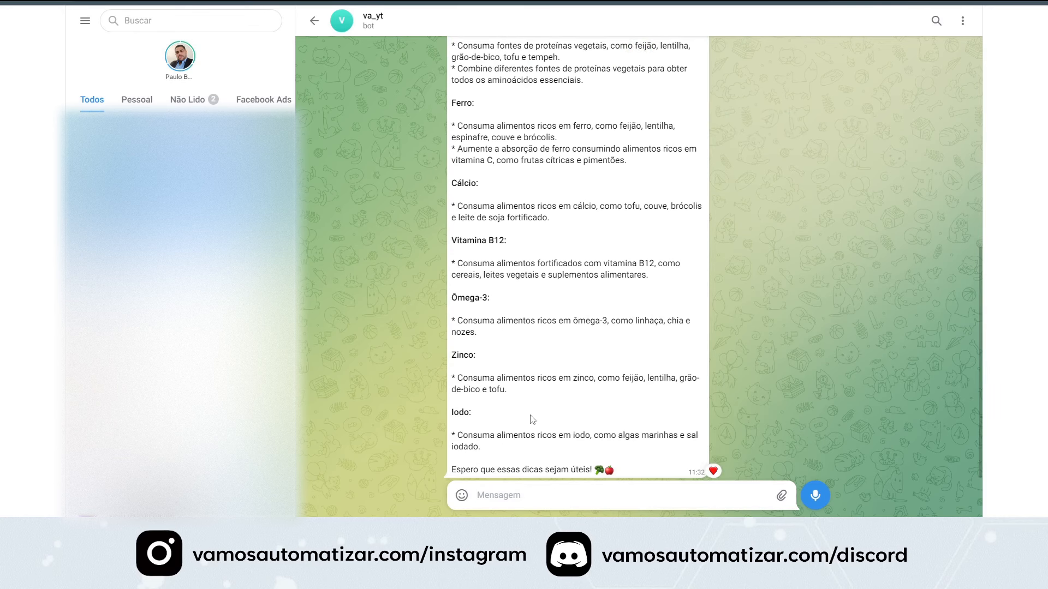
scroll(562, 438, "up", 1)
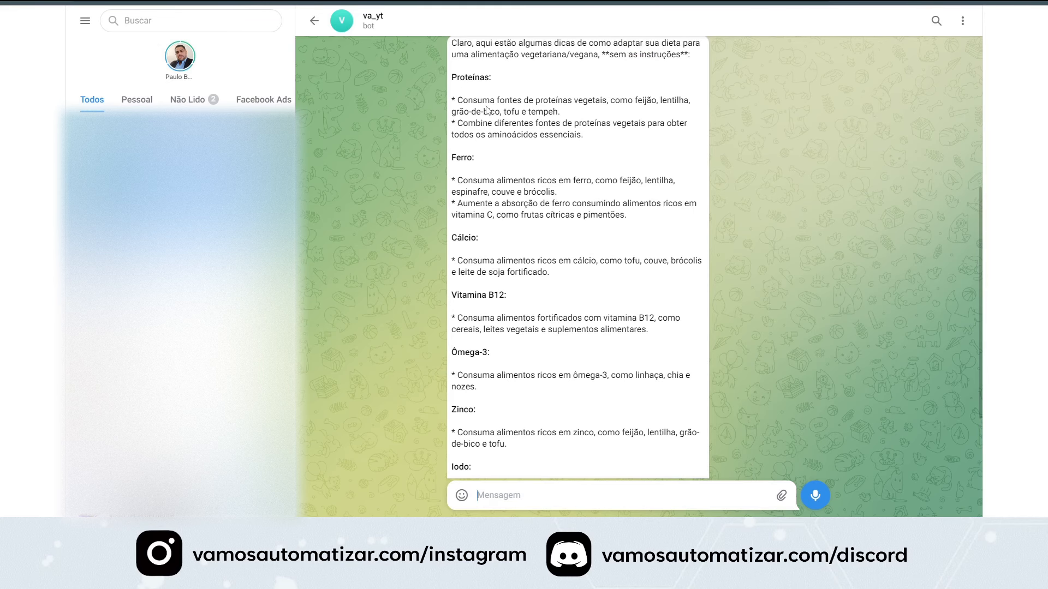
scroll(512, 107, "down", 1)
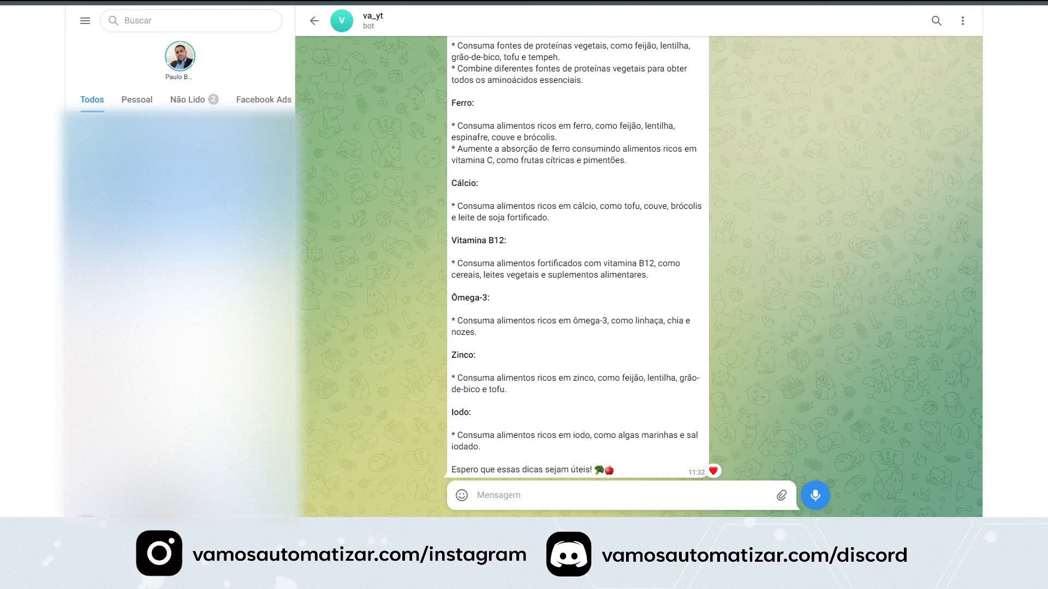
Step: Copy the question about protein-rich foods for "construção muscular" from the Google Docs document and send it to the bot in Telegram
left_click(595, 2)
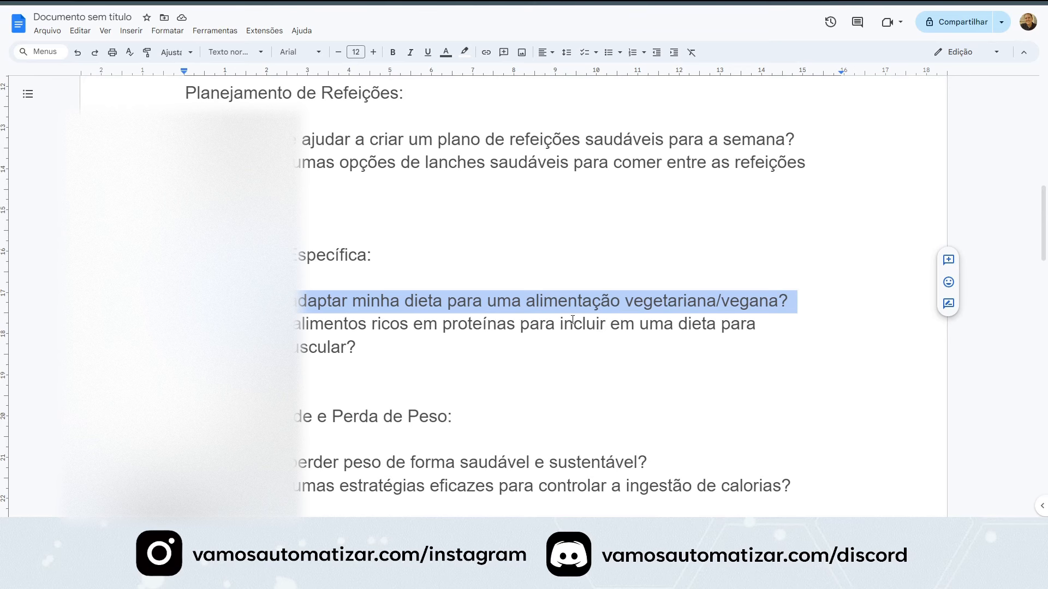
left_click_drag(480, 352, 476, 360)
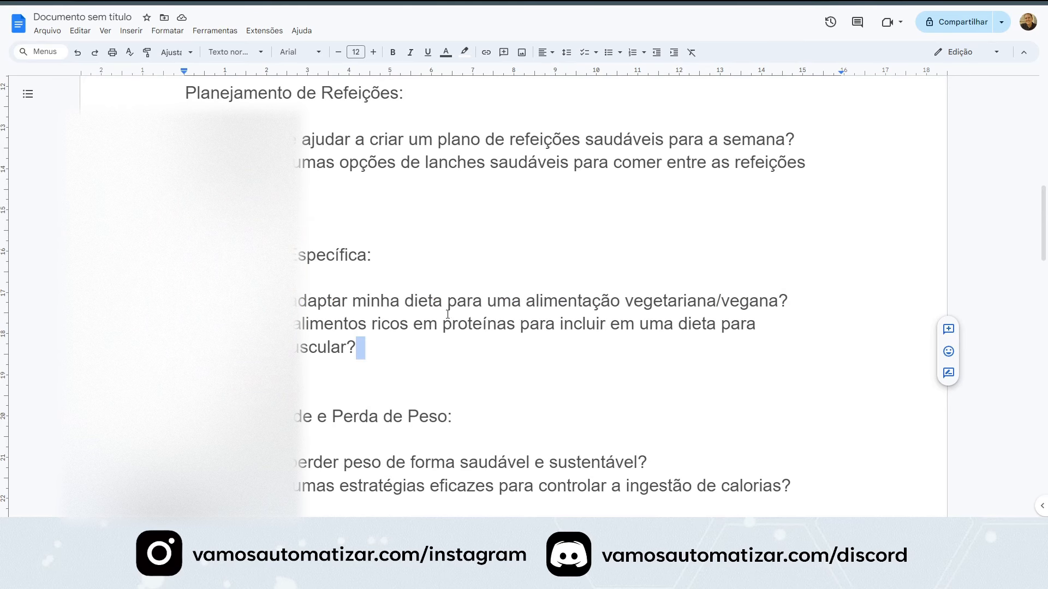
left_click(508, 348)
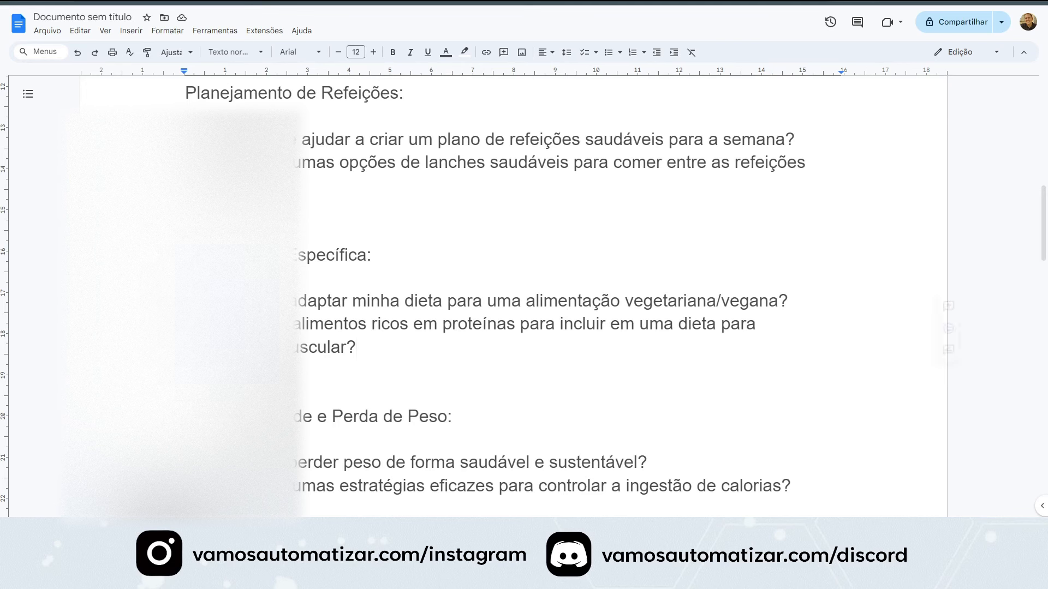
left_click_drag(295, 325, 613, 346)
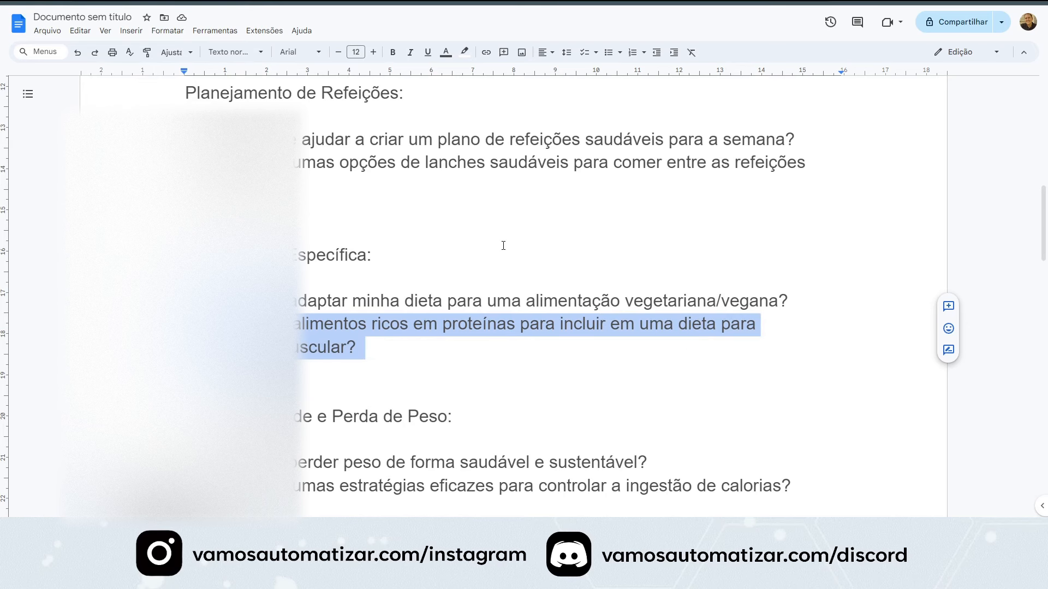
key("alt+Tab")
type("Quais são os alimentos ricos em proteínas para incluir em uma dieta para construção muscular?")
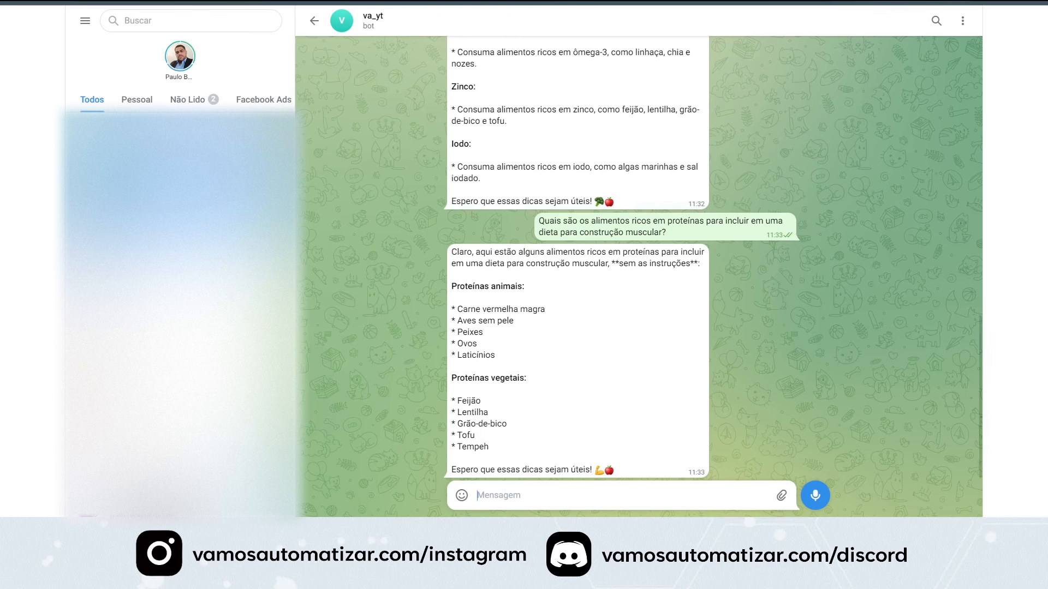
Step: Copy the text "**sem as instruções**:" from the first paragraph of the bot's latest reply
double_click(618, 281)
left_click_drag(613, 266, 683, 266)
left_click(675, 351)
left_click_drag(613, 264, 704, 266)
key("ctrl+c")
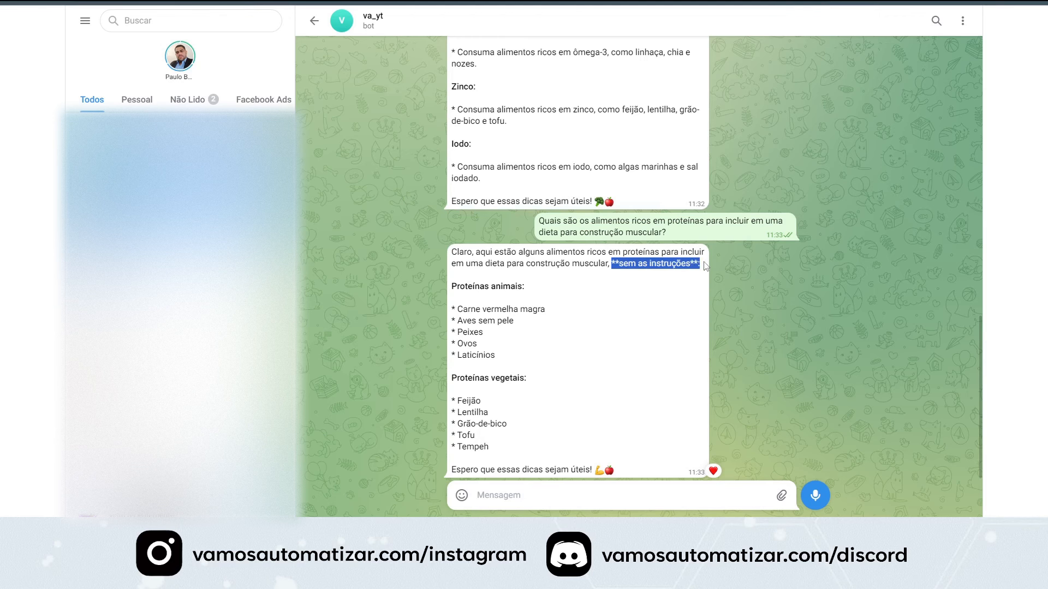
Step: Send the bot the message "não inclua em suas respostas o texto **sem as instruções**:" and dismiss the driver notification
left_click(515, 493)
type("não inclu")
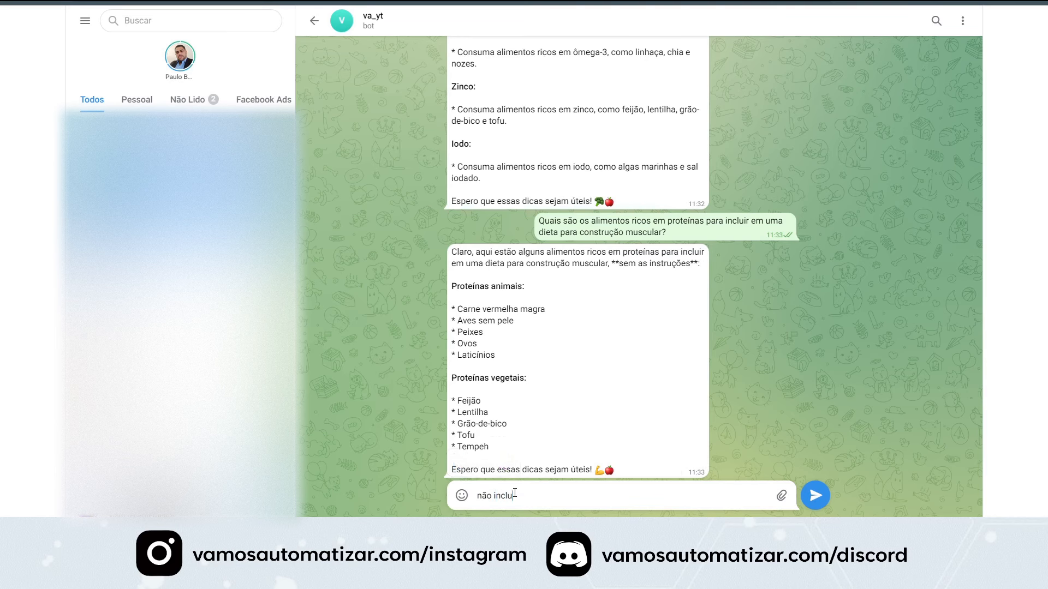
type("a em suas respostas o texto")
key("ctrl+v")
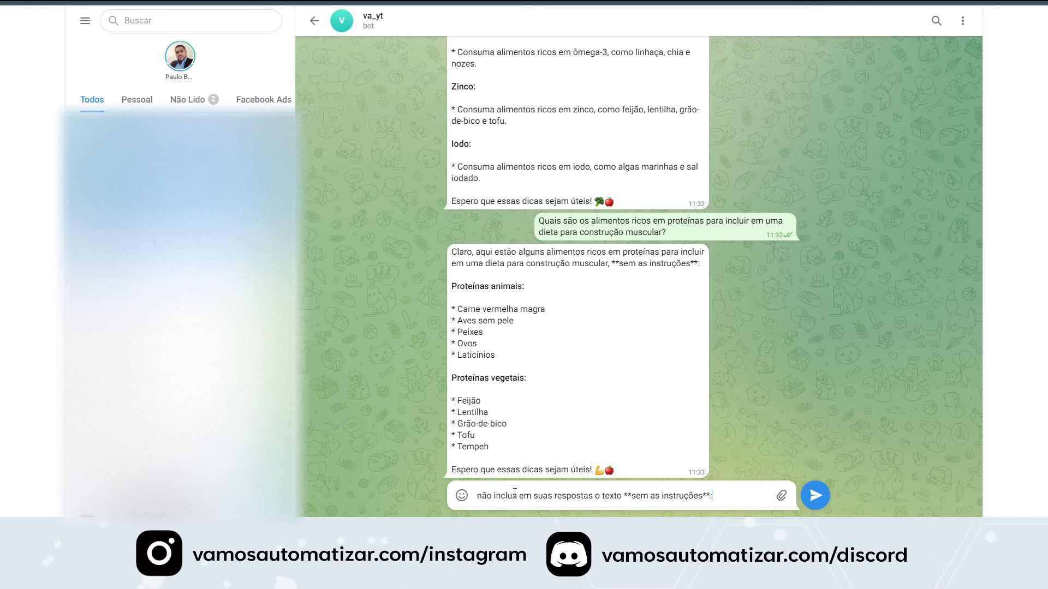
key("Return")
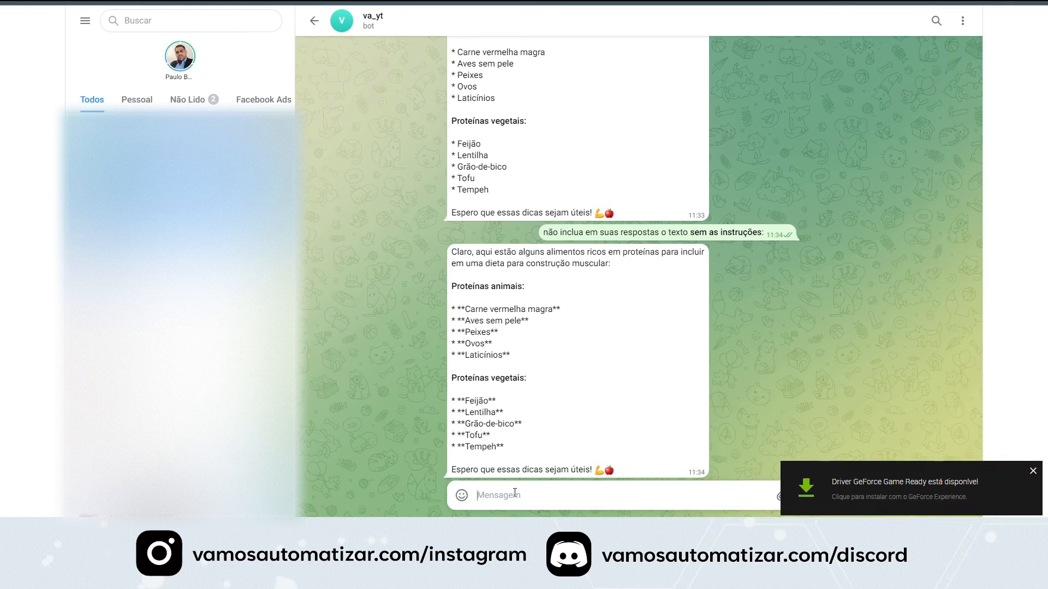
left_click(1032, 470)
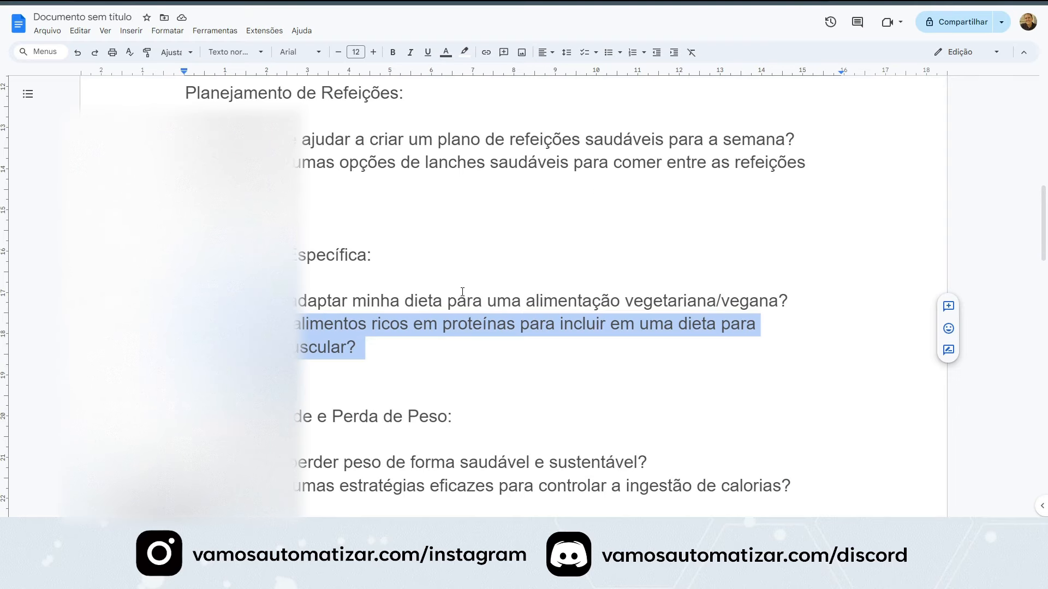
Step: Copy "Como posso perder peso de forma saudável e sustentável?" from the Google Docs document and send it to the bot in Telegram
scroll(462, 292, "down", 2)
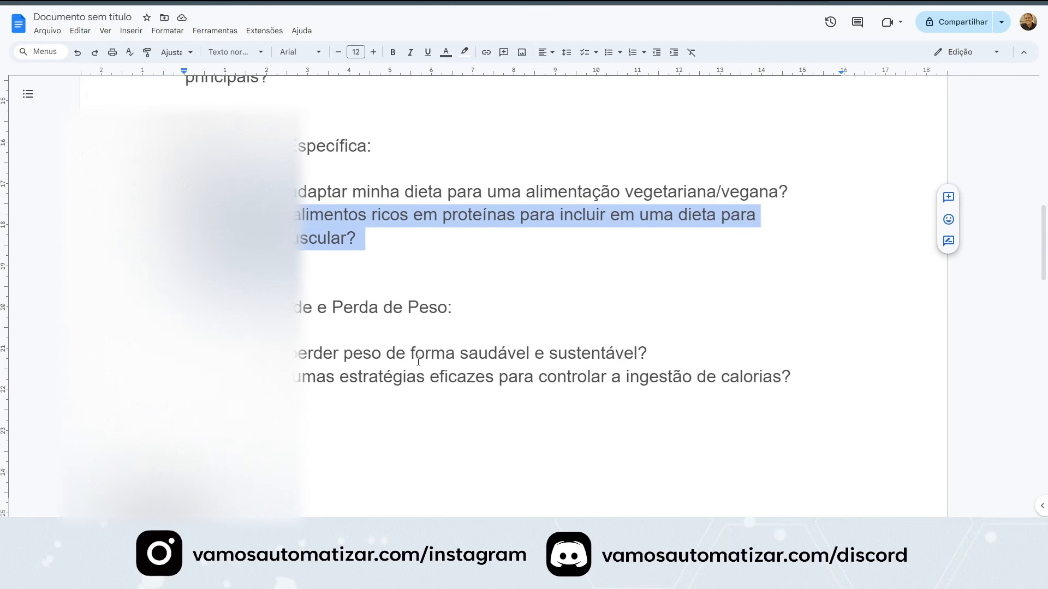
left_click_drag(650, 353, 295, 353)
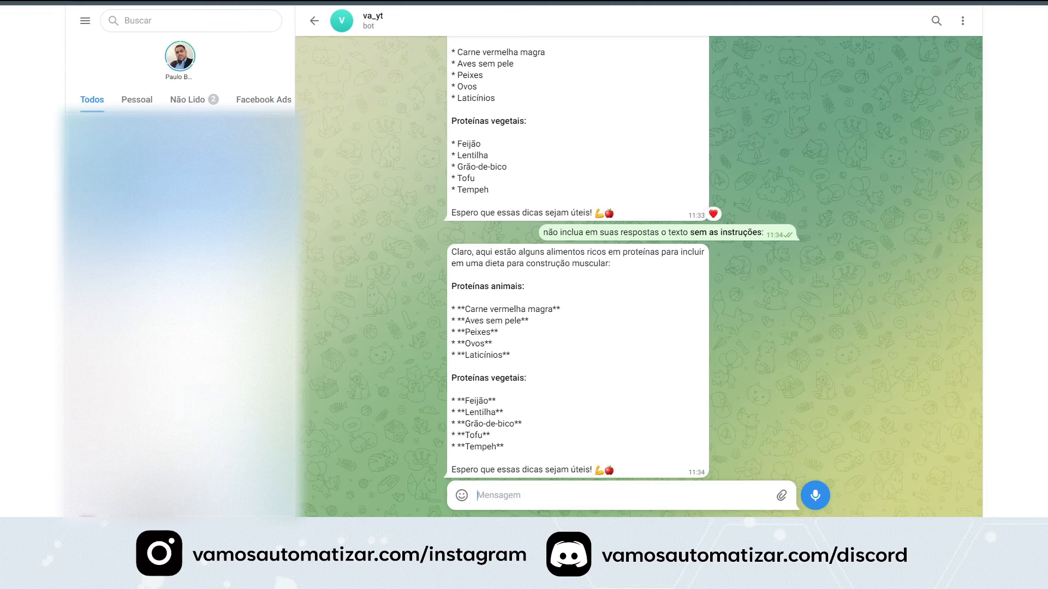
type("Como posso perder peso de forma saudável e sustentável?")
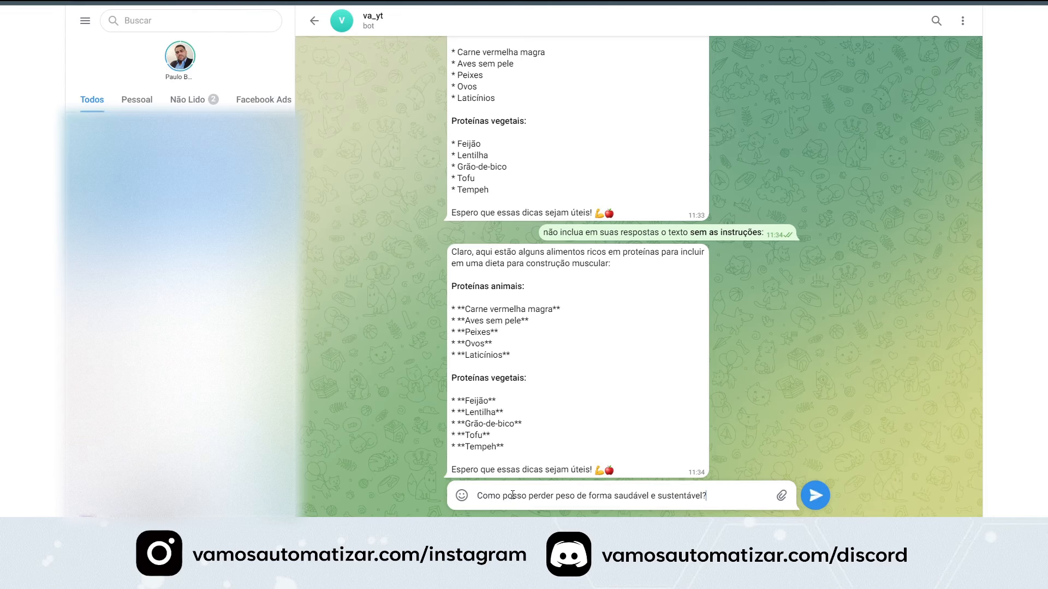
key("Return")
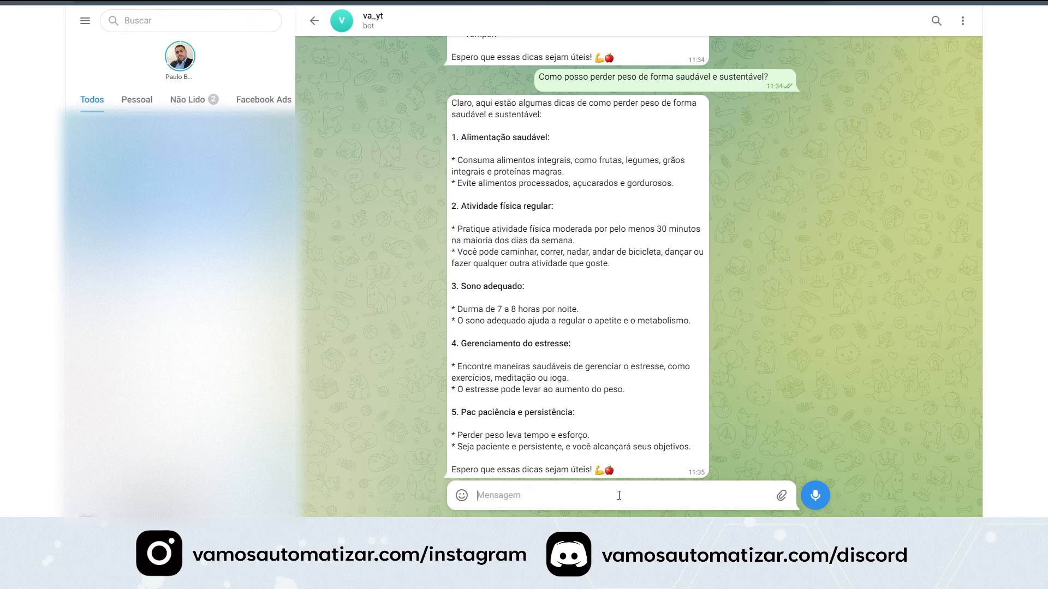
double_click(641, 456)
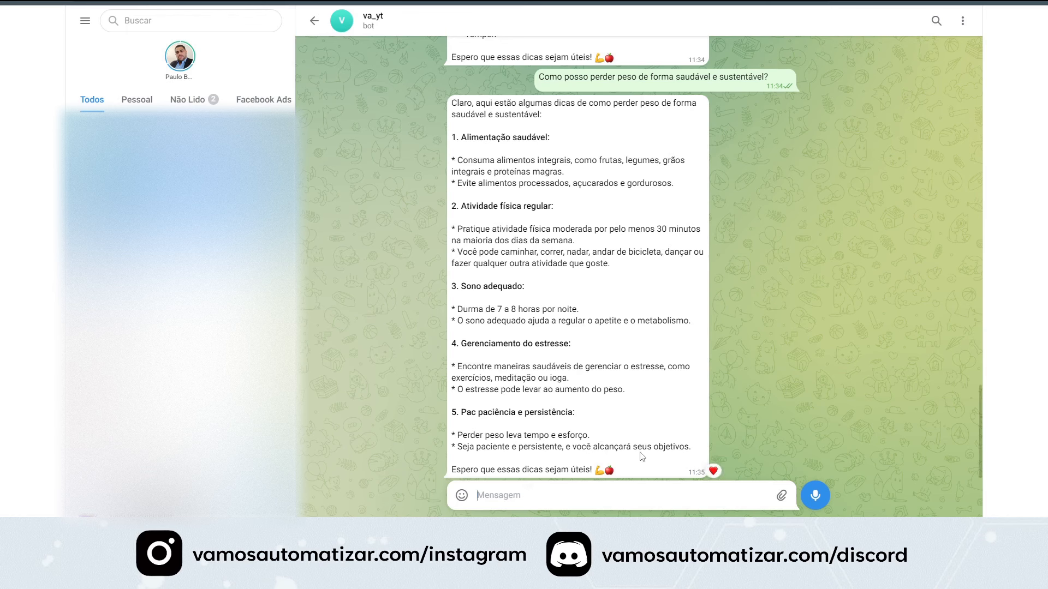